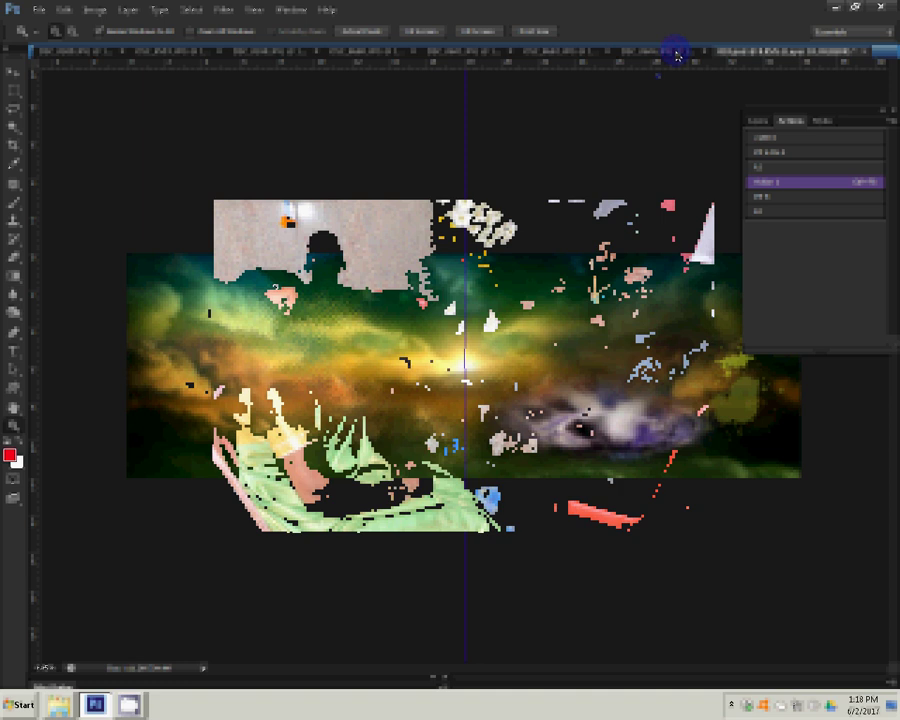
Step: Open the Image menu to begin resizing the family photo
{"action": "left_click", "coordinate": [223, 10]}
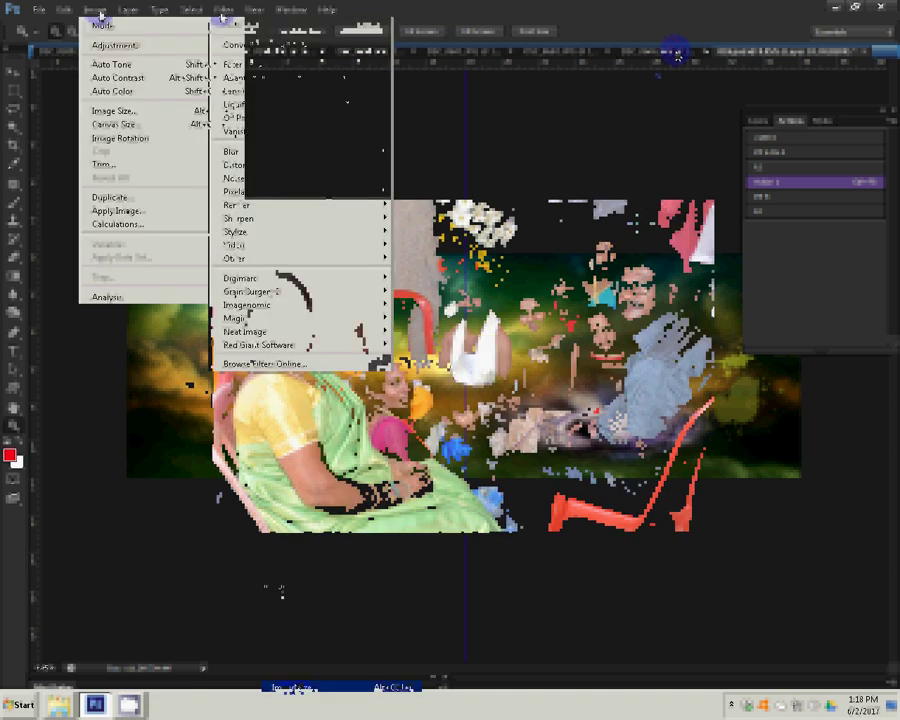
Step: Resize the family photo to 8 inches wide, close it unsaved, and paste it onto the galaxy background
{"action": "left_click", "coordinate": [113, 110]}
{"action": "double_click", "coordinate": [241, 205]}
{"action": "type", "text": "8"}
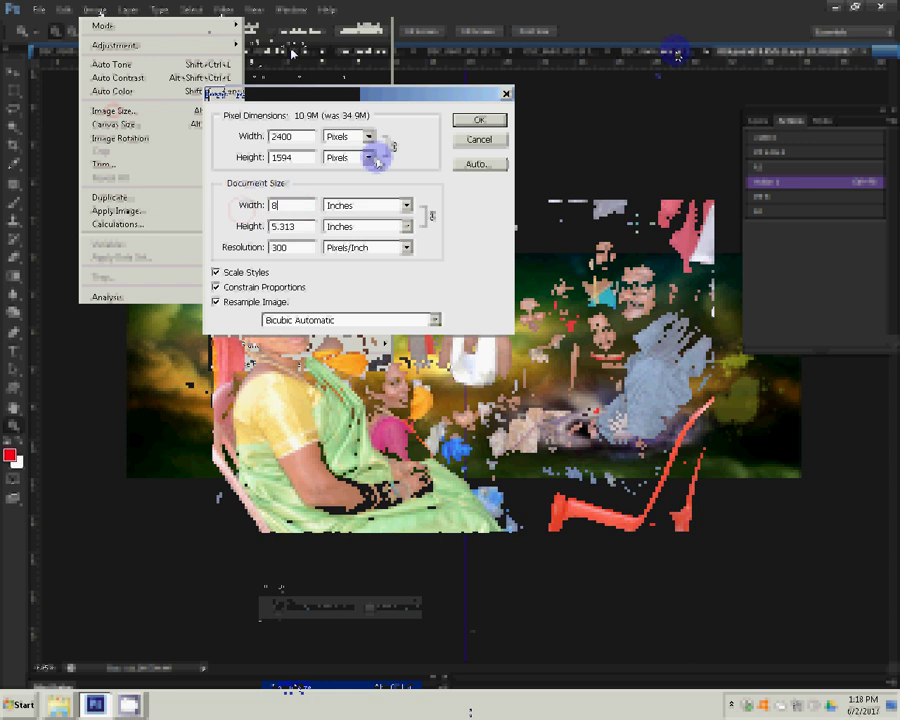
{"action": "left_click", "coordinate": [455, 120]}
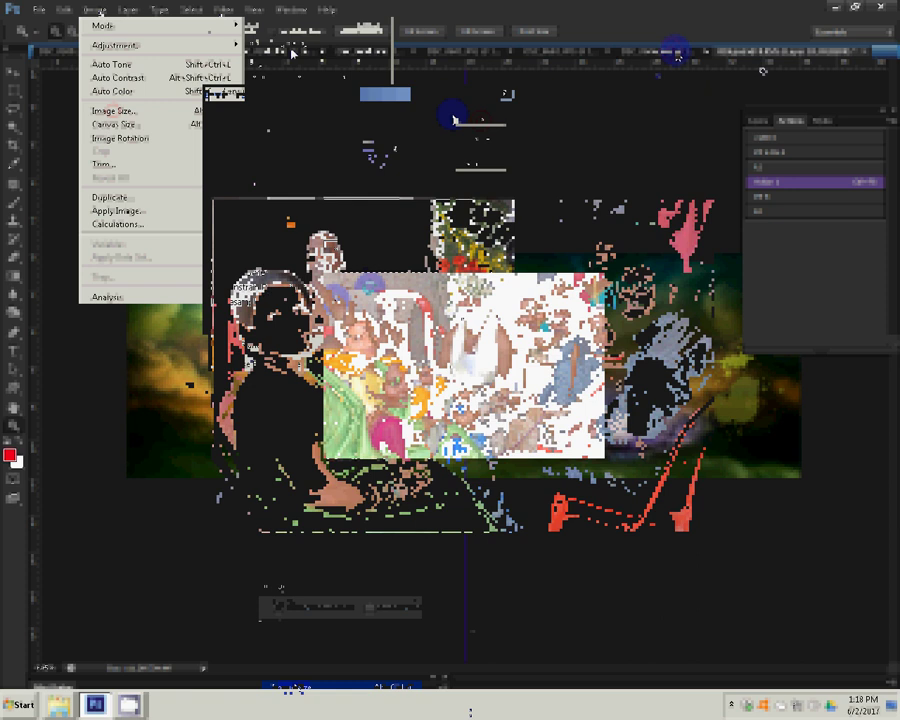
{"action": "left_click", "coordinate": [451, 264]}
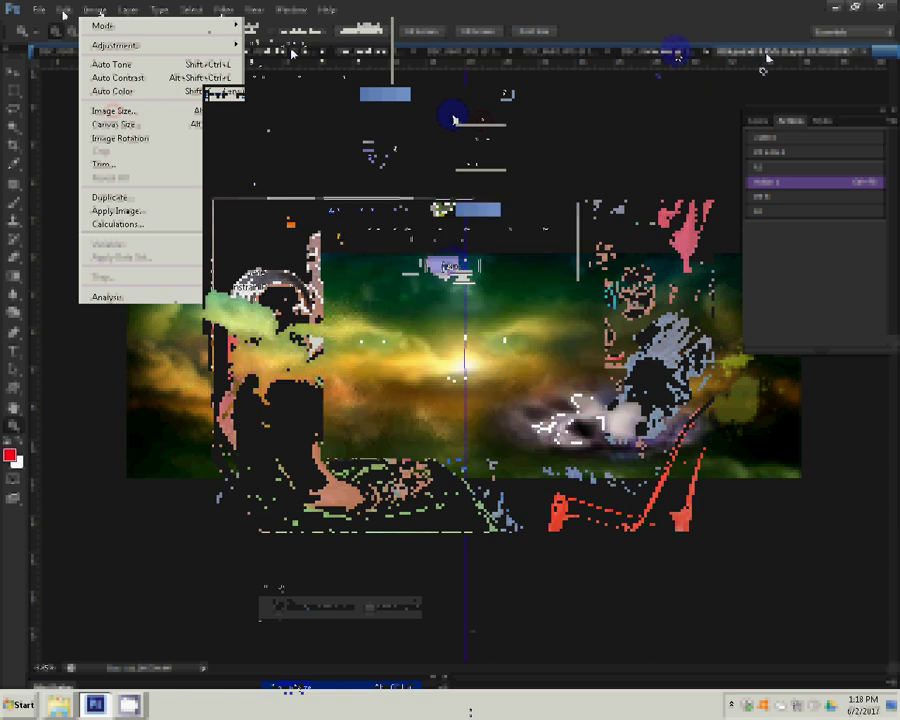
{"action": "left_click", "coordinate": [72, 130]}
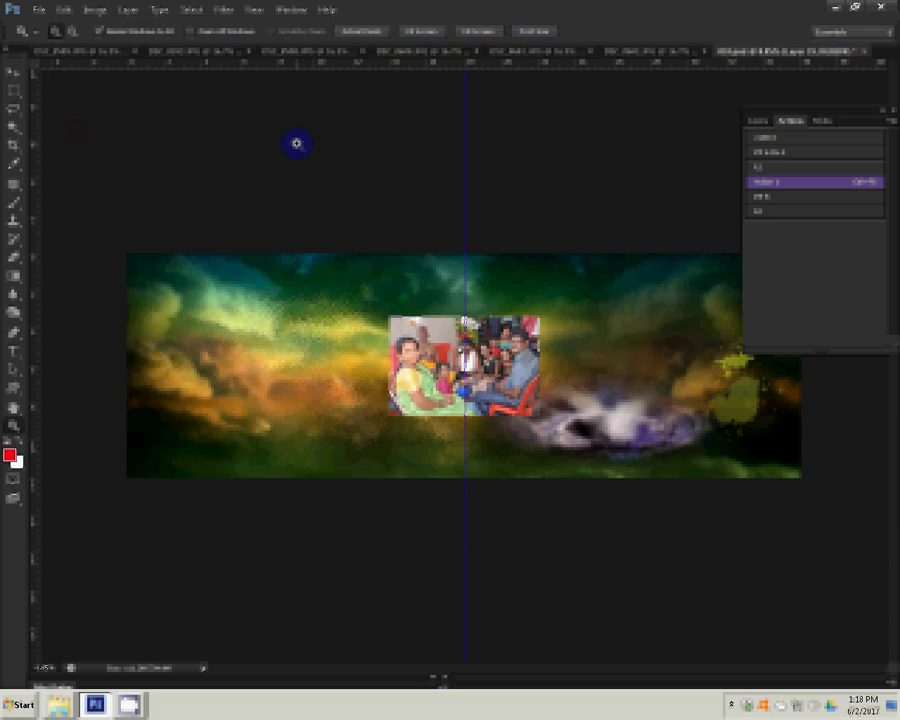
Step: Move the pasted photo right and down, then heal the blemishes on the man's cheek and nose
{"action": "mouse_move", "coordinate": [465, 365]}
{"action": "left_mouse_down"}
{"action": "mouse_move", "coordinate": [747, 410]}
{"action": "mouse_move", "coordinate": [718, 394]}
{"action": "left_mouse_up"}
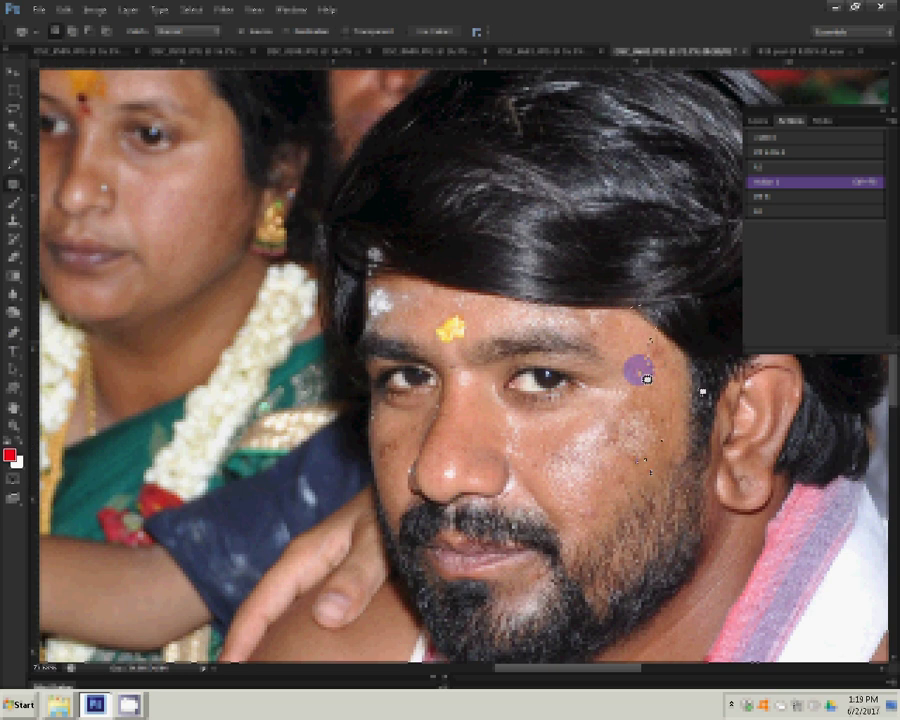
{"action": "left_click_drag", "start_coordinate": [647, 378], "coordinate": [655, 400]}
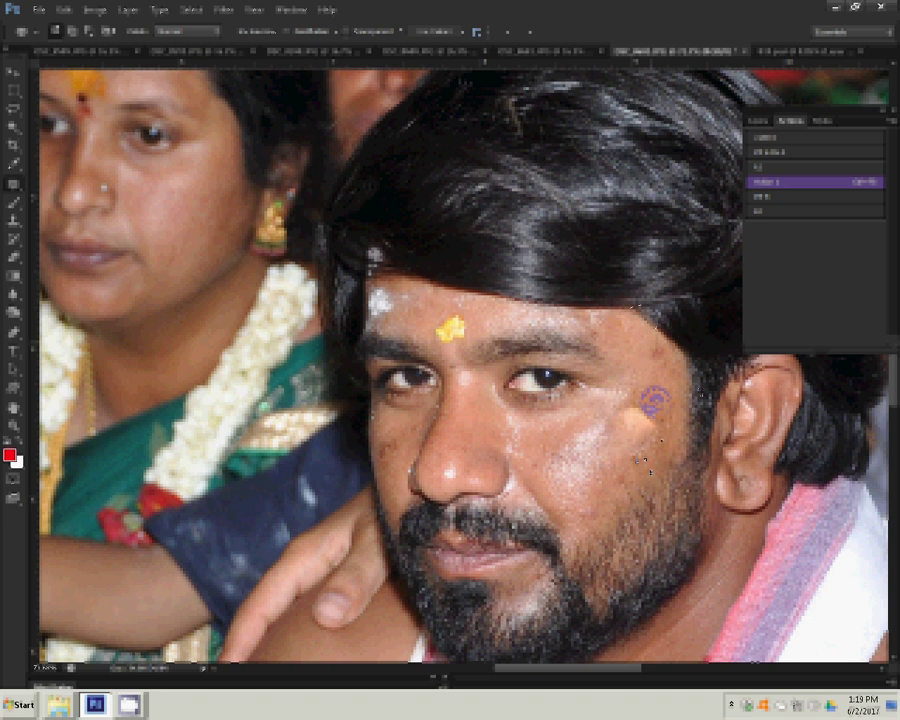
{"action": "left_click", "coordinate": [635, 409]}
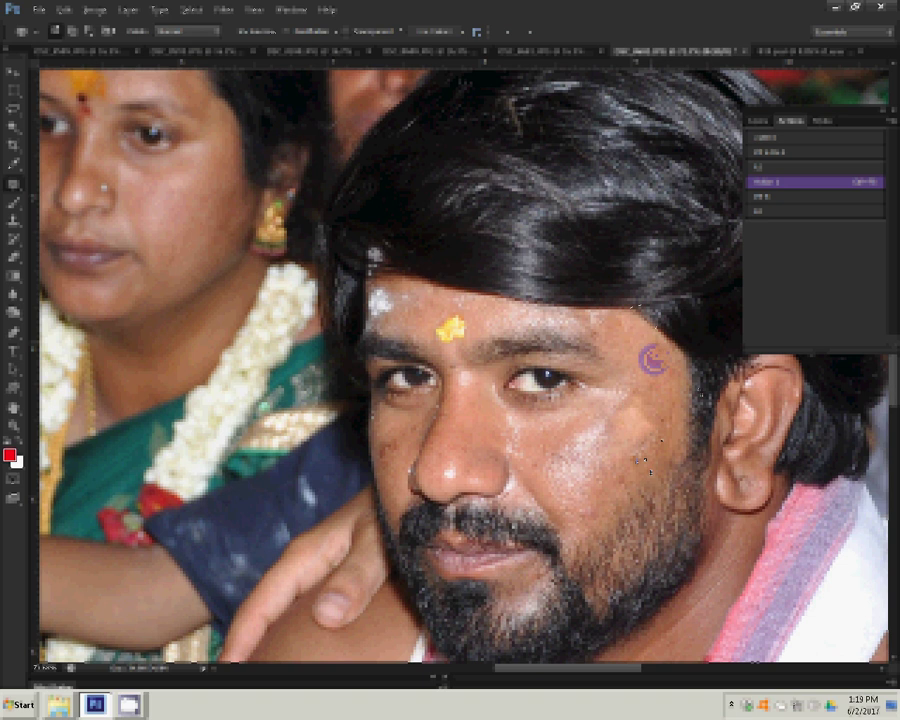
{"action": "left_click", "coordinate": [645, 425]}
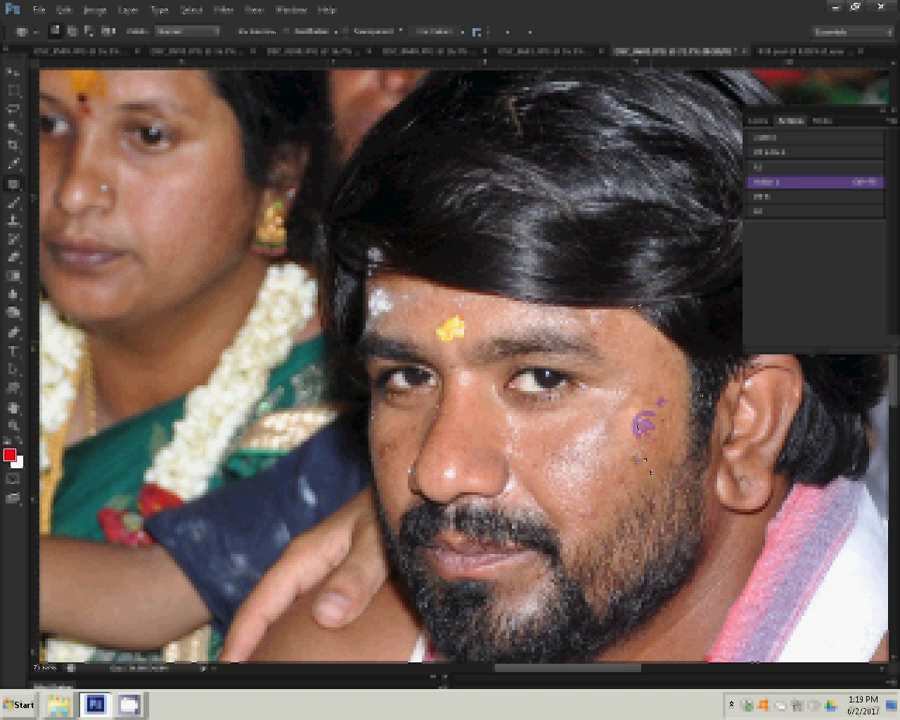
{"action": "left_click", "coordinate": [640, 406]}
{"action": "left_click", "coordinate": [488, 458]}
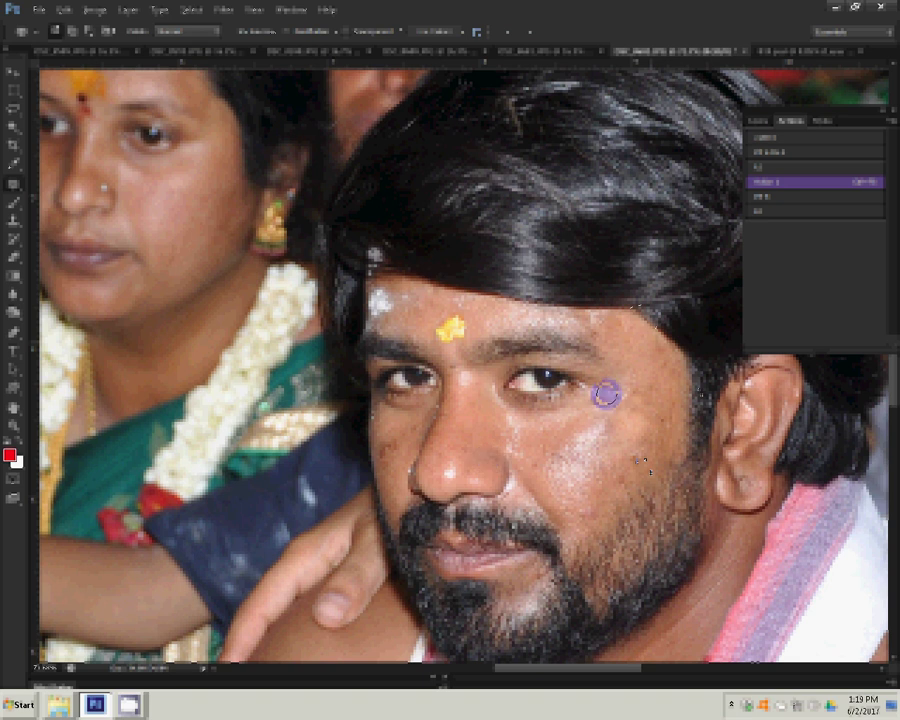
Step: Switch to the Clone Stamp and duplicate the portrait's Background layer
{"action": "left_click", "coordinate": [758, 120]}
{"action": "key", "text": "s"}
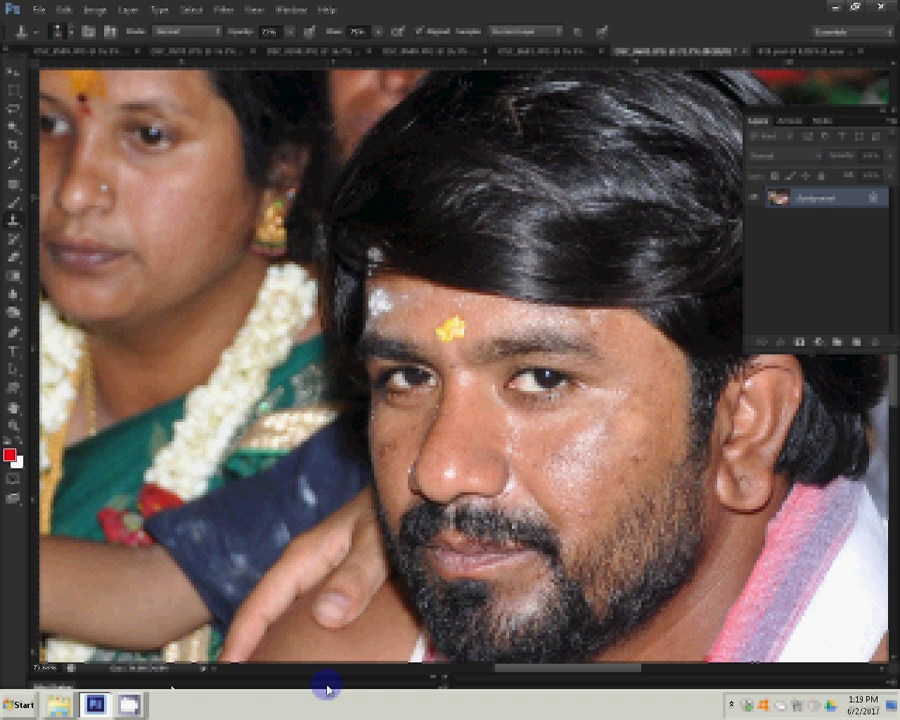
{"action": "left_click_drag", "start_coordinate": [800, 198], "coordinate": [810, 230]}
Step: Run Magic Filters on the portrait with Graininess 95, then exit the filter
{"action": "left_click", "coordinate": [222, 9]}
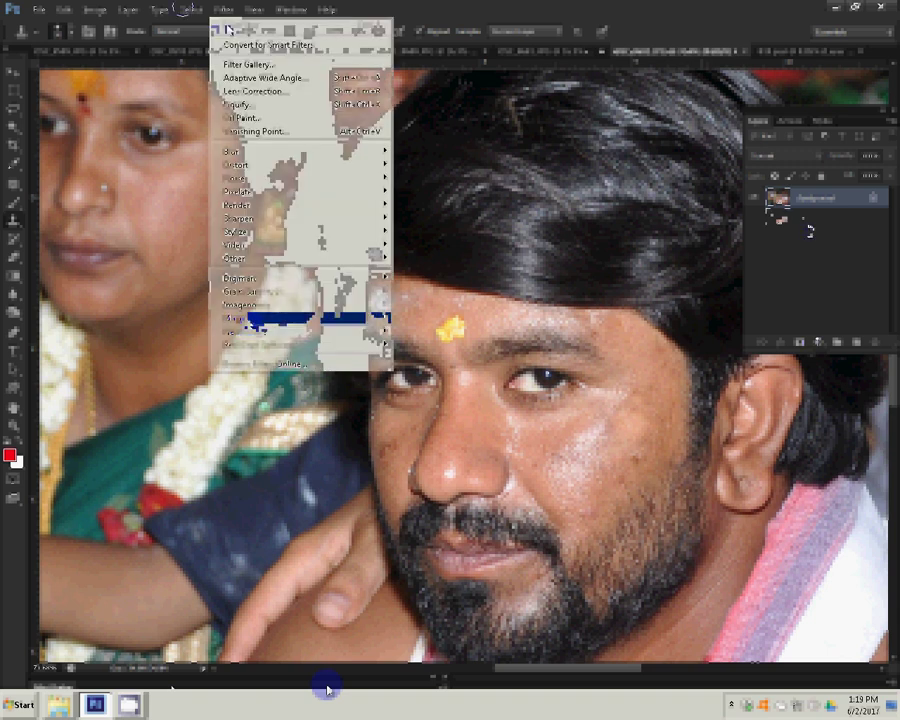
{"action": "mouse_move", "coordinate": [236, 318]}
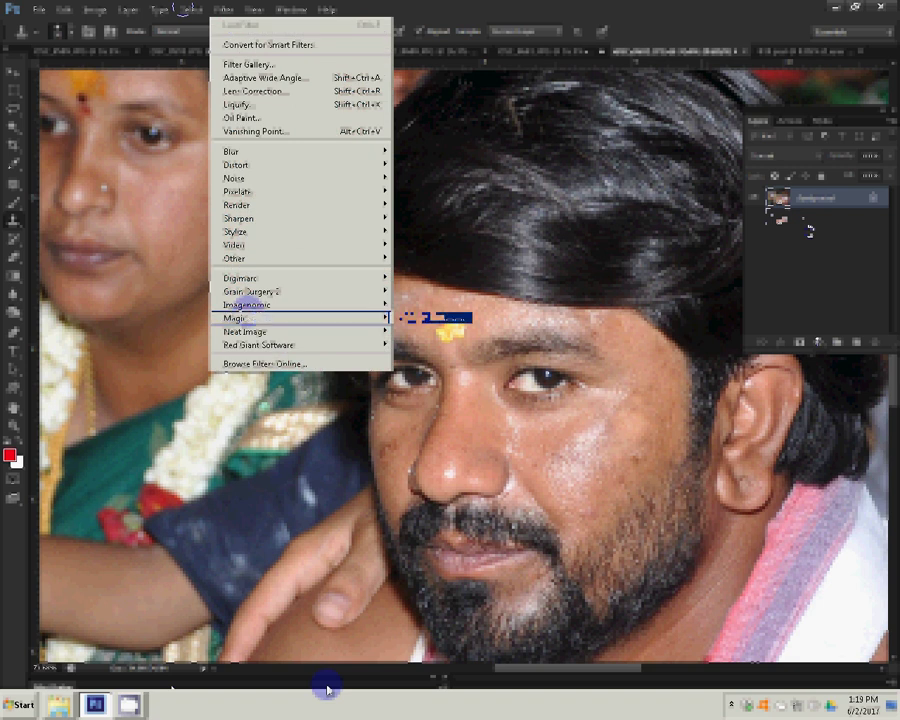
{"action": "left_click", "coordinate": [428, 316]}
{"action": "left_click_drag", "start_coordinate": [436, 327], "coordinate": [482, 327]}
{"action": "left_click", "coordinate": [568, 304]}
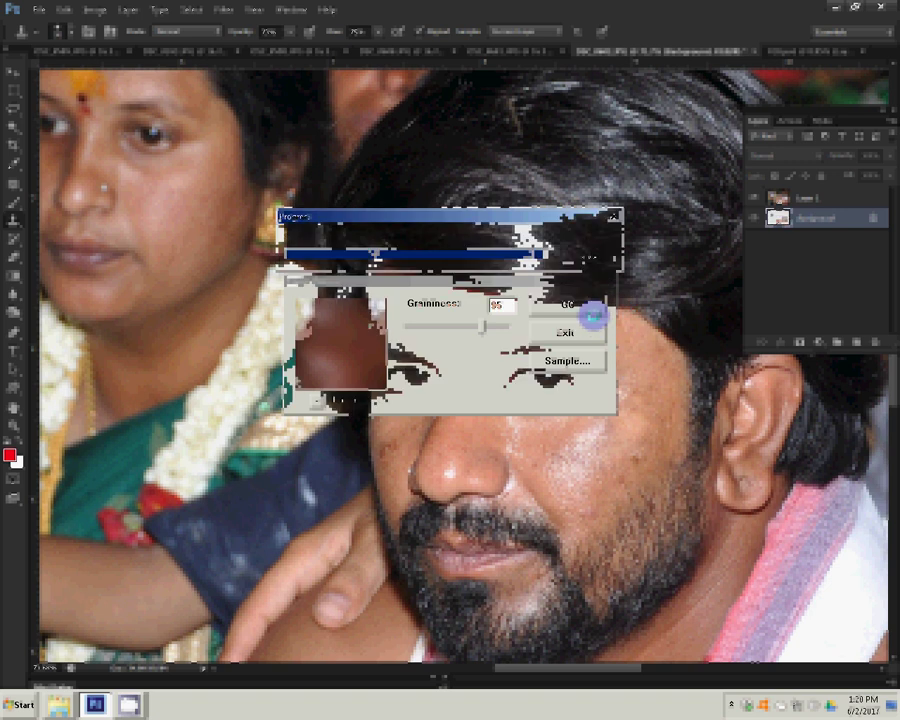
{"action": "left_click", "coordinate": [592, 315]}
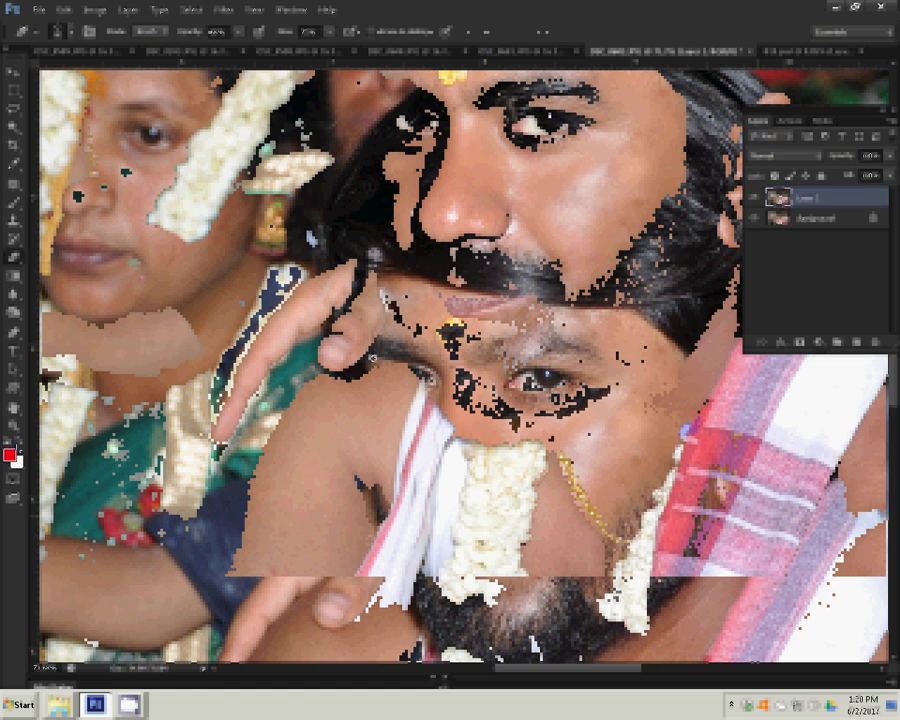
Step: Erase the top portrait layer over the eye so Background shows through
{"action": "left_click", "coordinate": [419, 378]}
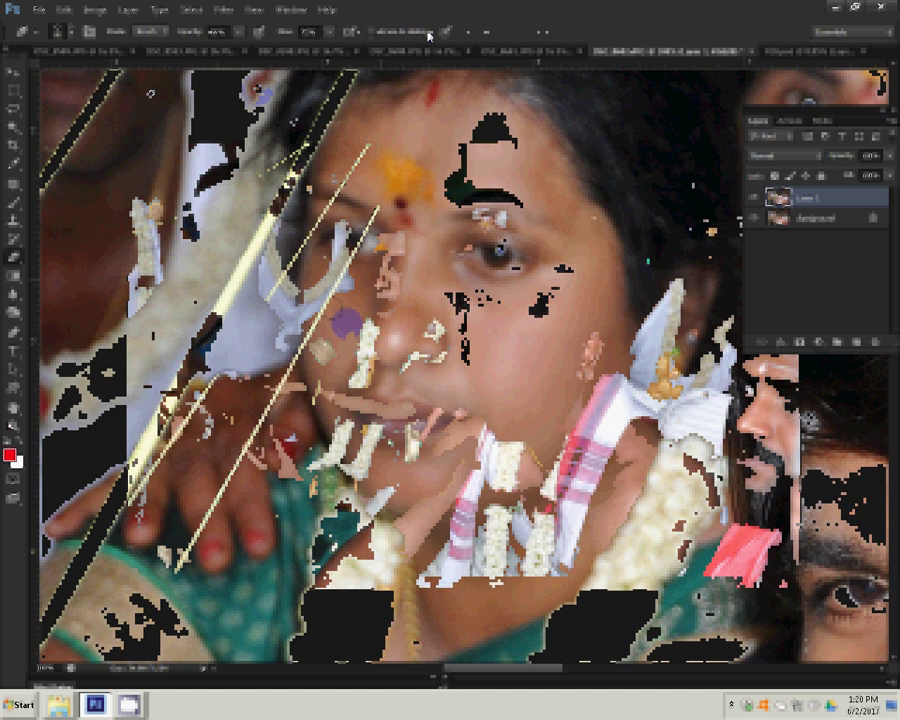
Step: Resize the portrait to 8 inches wide in Image Size
{"action": "left_click", "coordinate": [137, 17]}
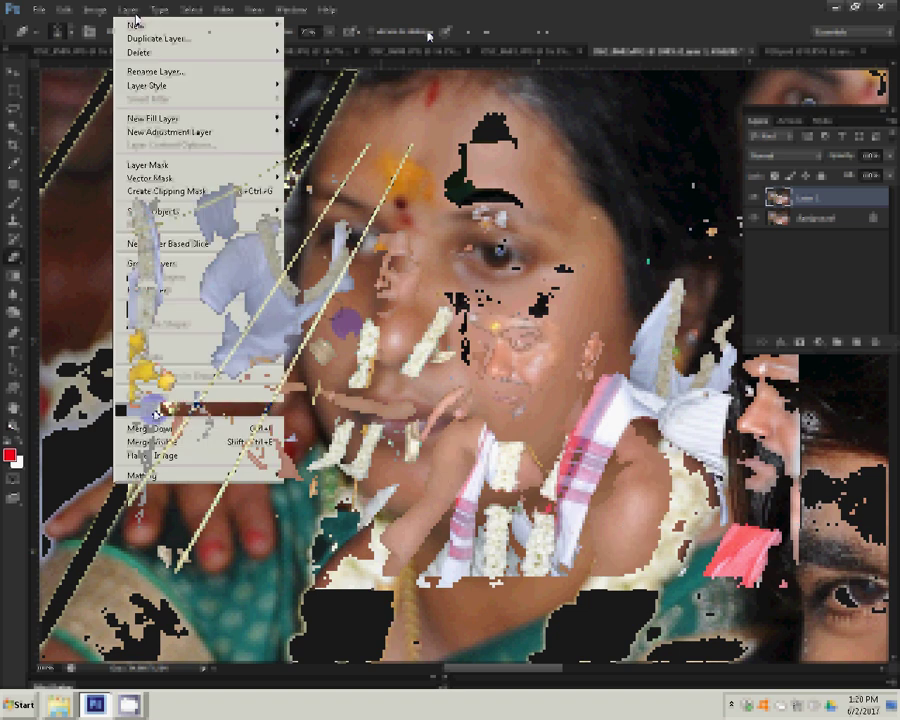
{"action": "key", "text": "Escape"}
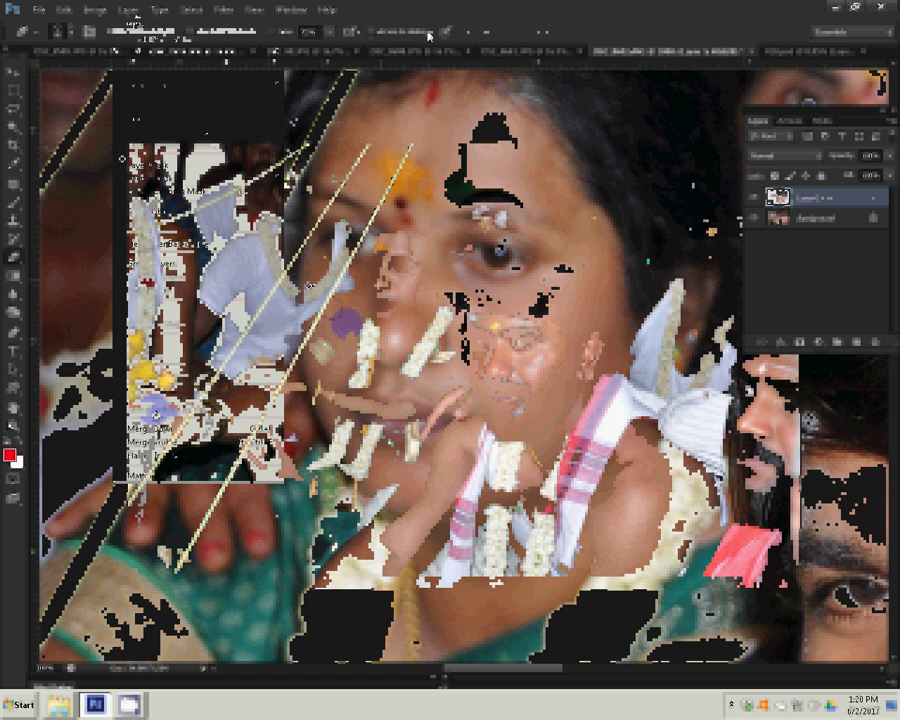
{"action": "key", "text": "alt+i"}
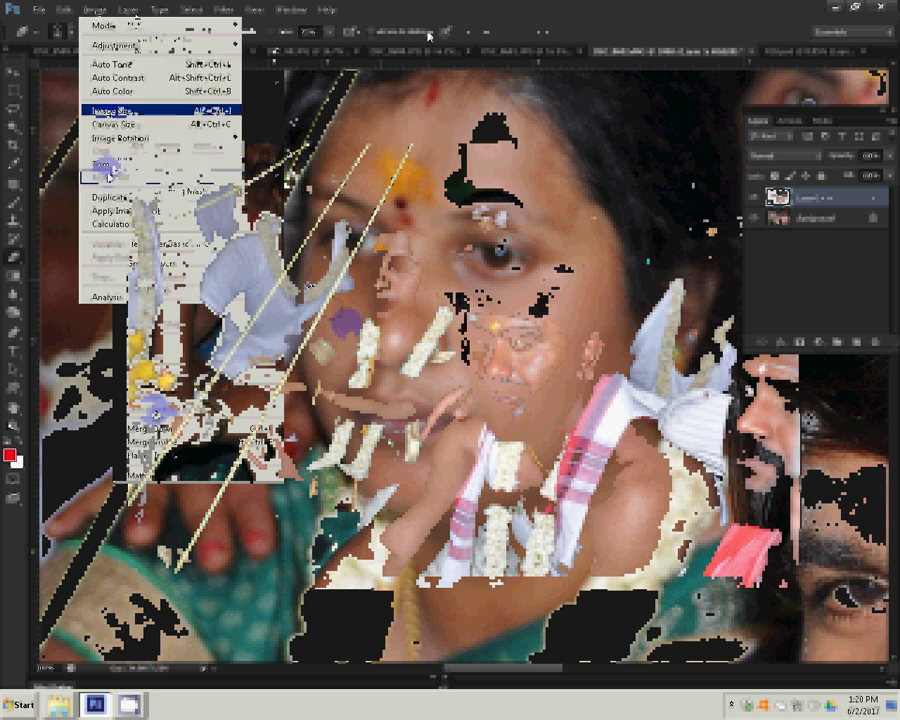
{"action": "left_click", "coordinate": [100, 110]}
{"action": "double_click", "coordinate": [298, 205]}
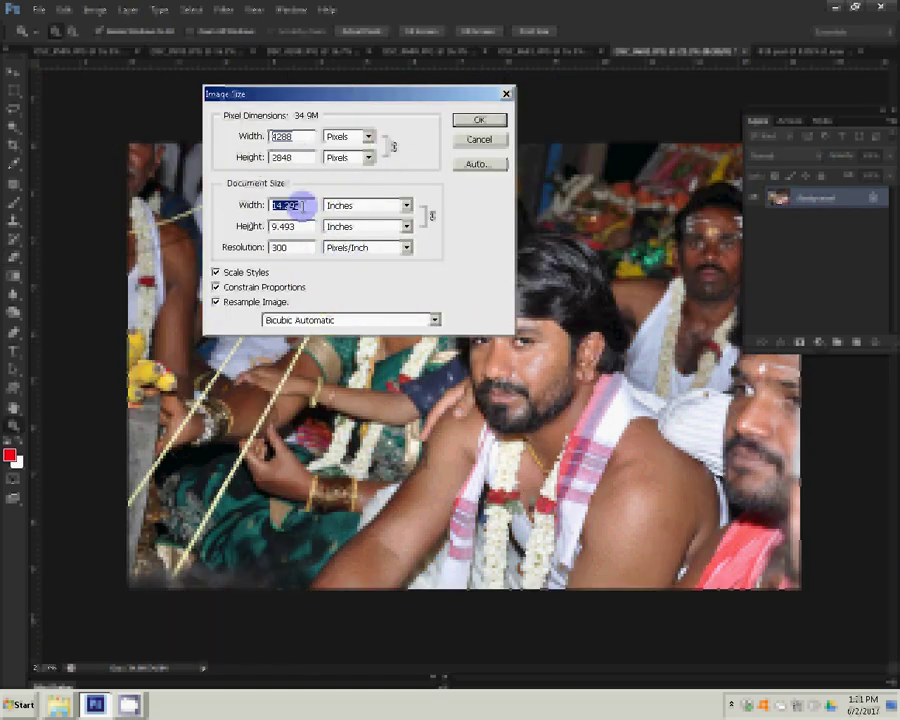
{"action": "type", "text": "8"}
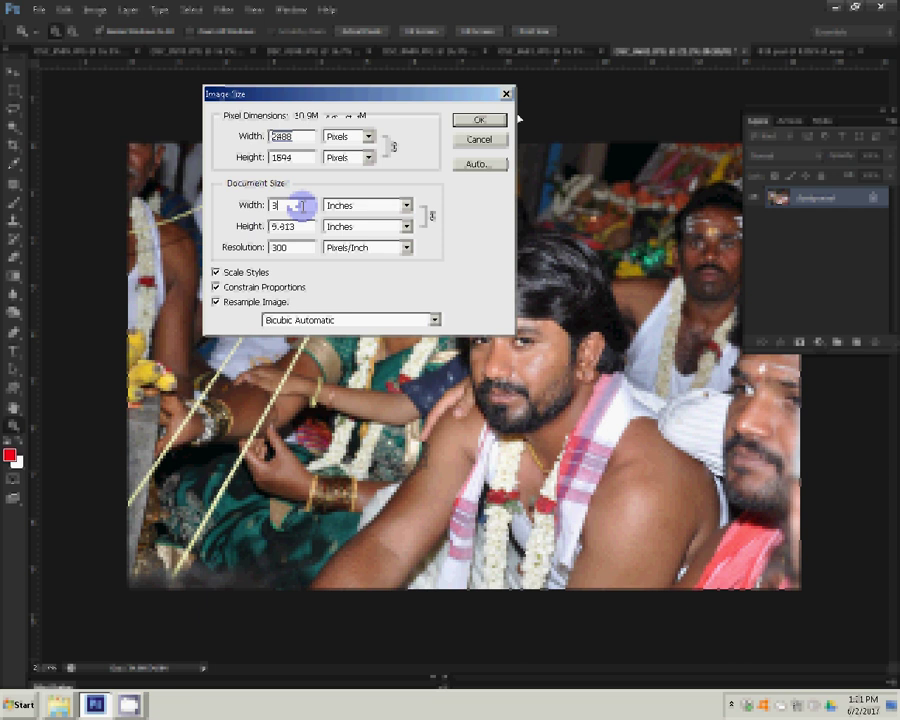
{"action": "left_click", "coordinate": [477, 143]}
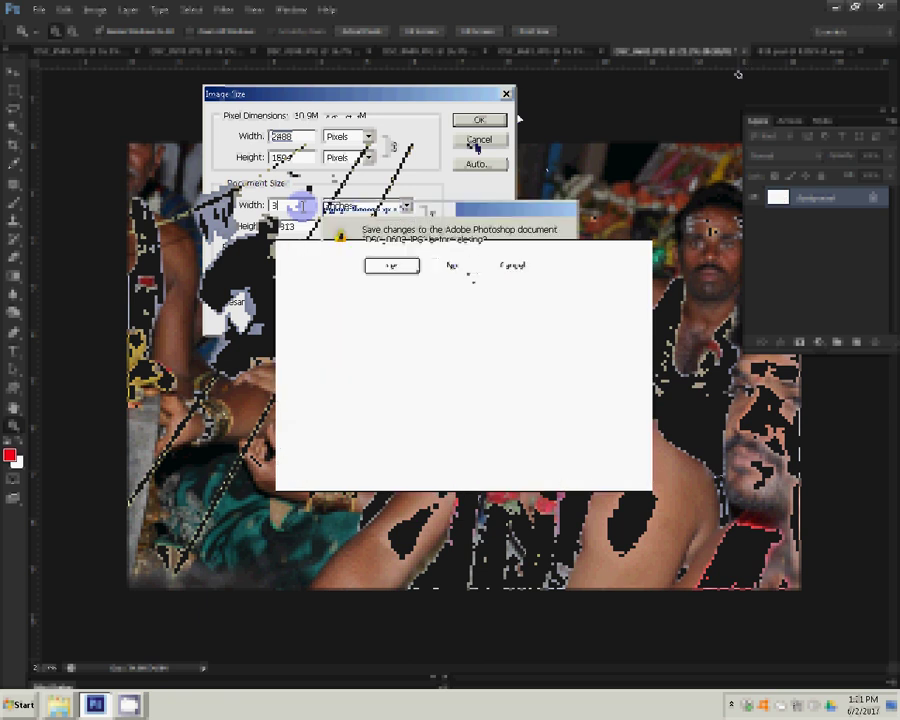
Step: Close the portrait and paste another family photo as a new layer in the album spread
{"action": "left_click", "coordinate": [462, 263]}
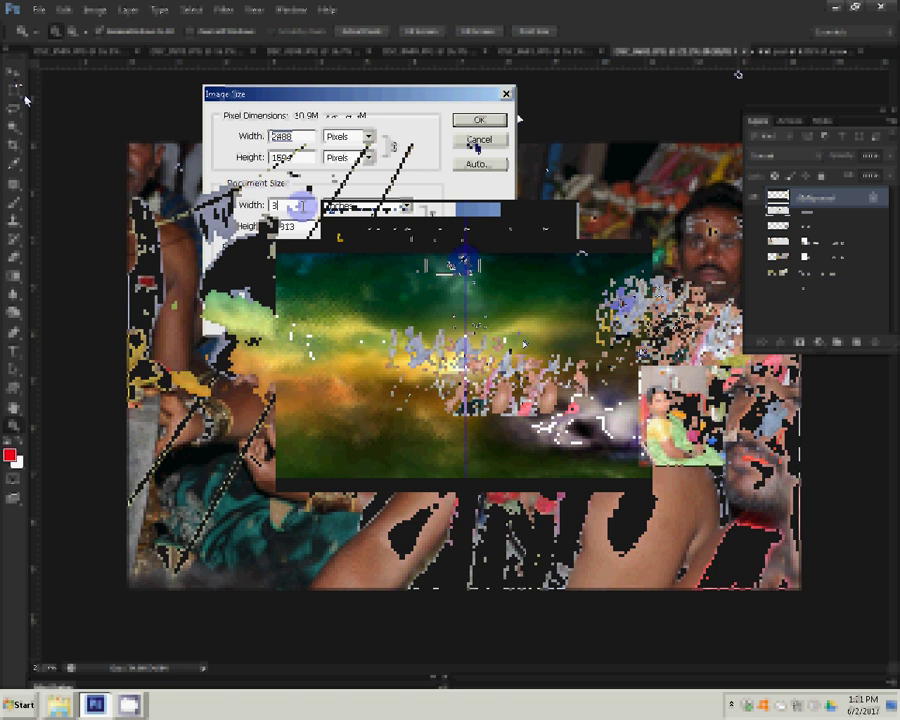
{"action": "left_click", "coordinate": [585, 395]}
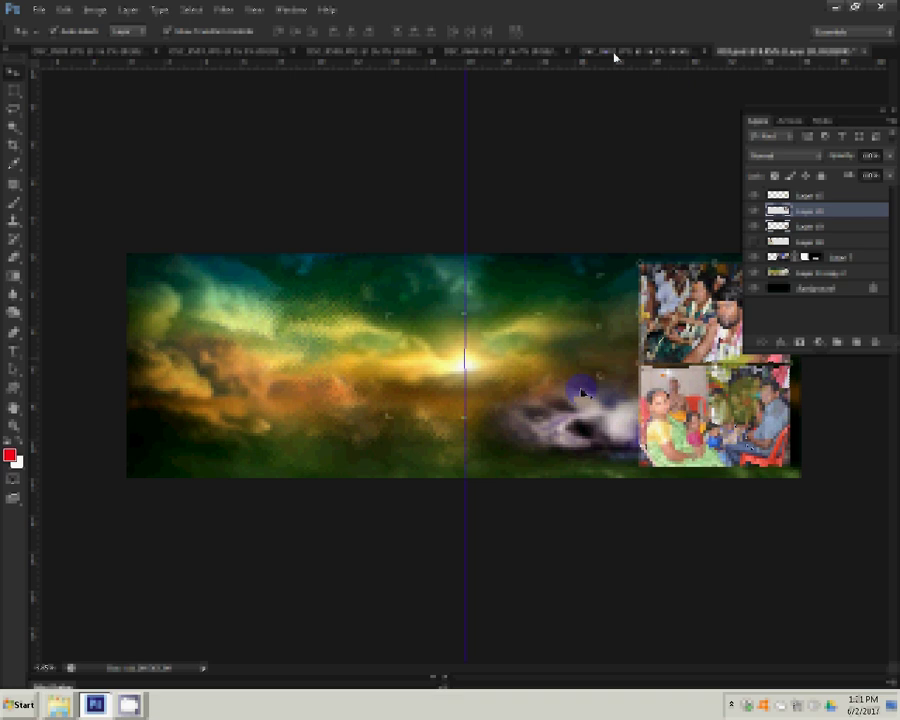
{"action": "key", "text": "ctrl+v"}
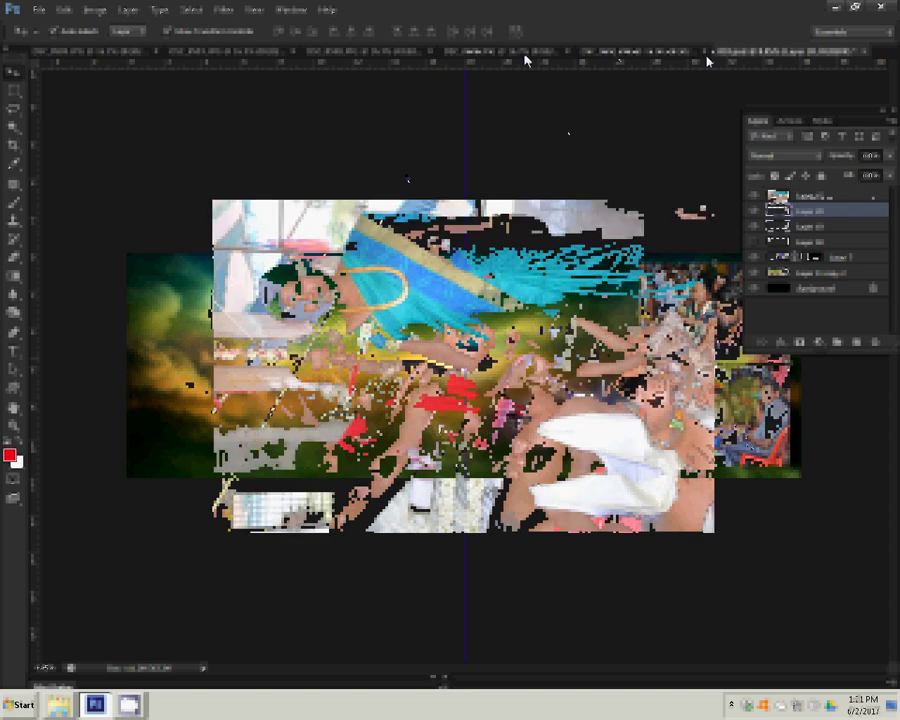
Step: Rotate the image 90° clockwise and switch to the DSC_0485 document
{"action": "left_click", "coordinate": [95, 9]}
{"action": "mouse_move", "coordinate": [120, 138]}
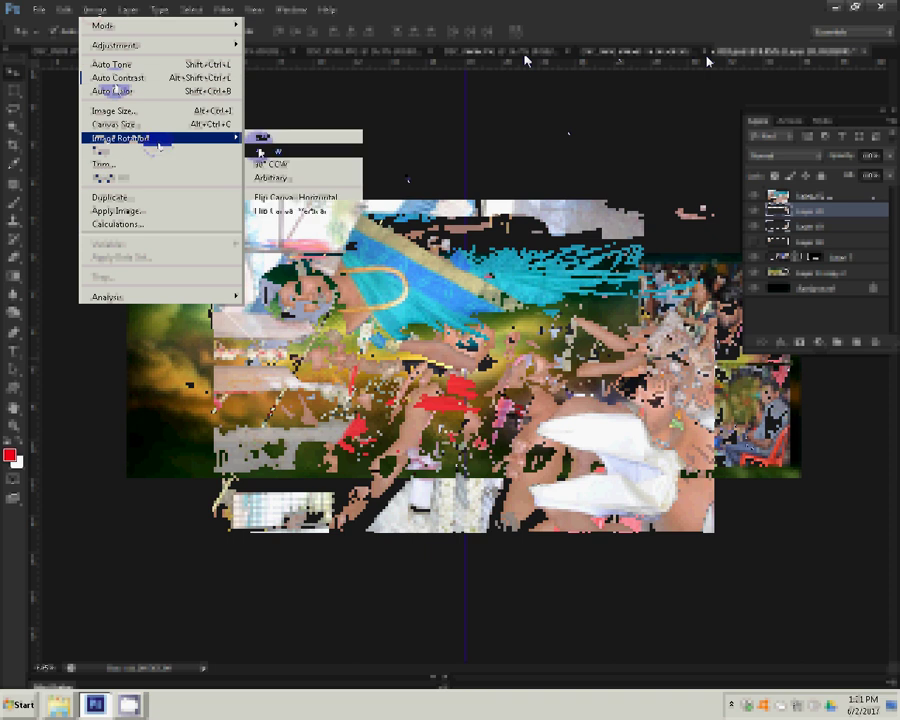
{"action": "left_click", "coordinate": [262, 151]}
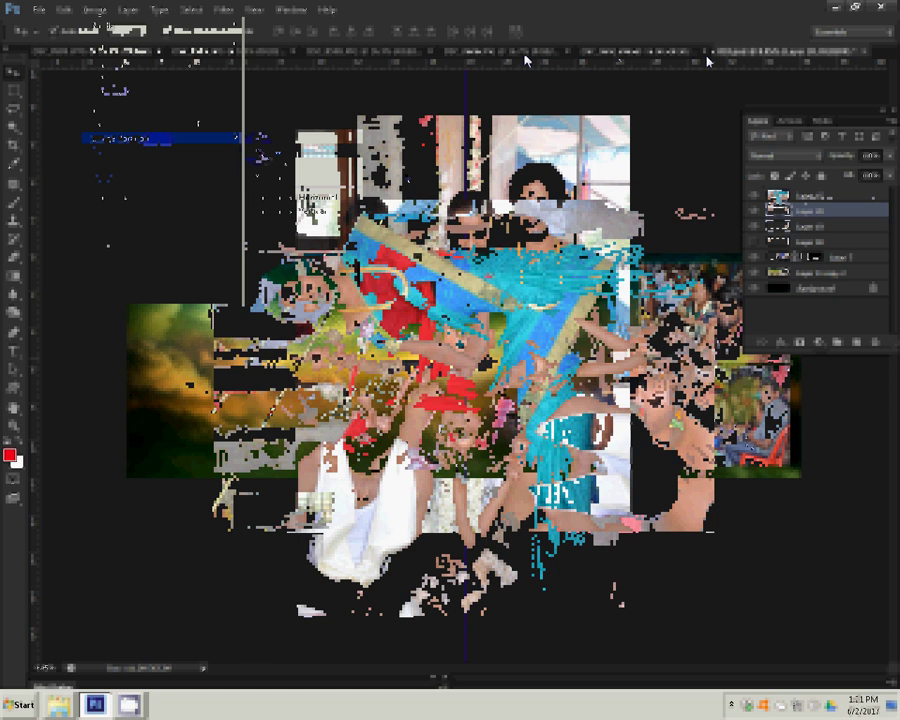
{"action": "left_click", "coordinate": [525, 50]}
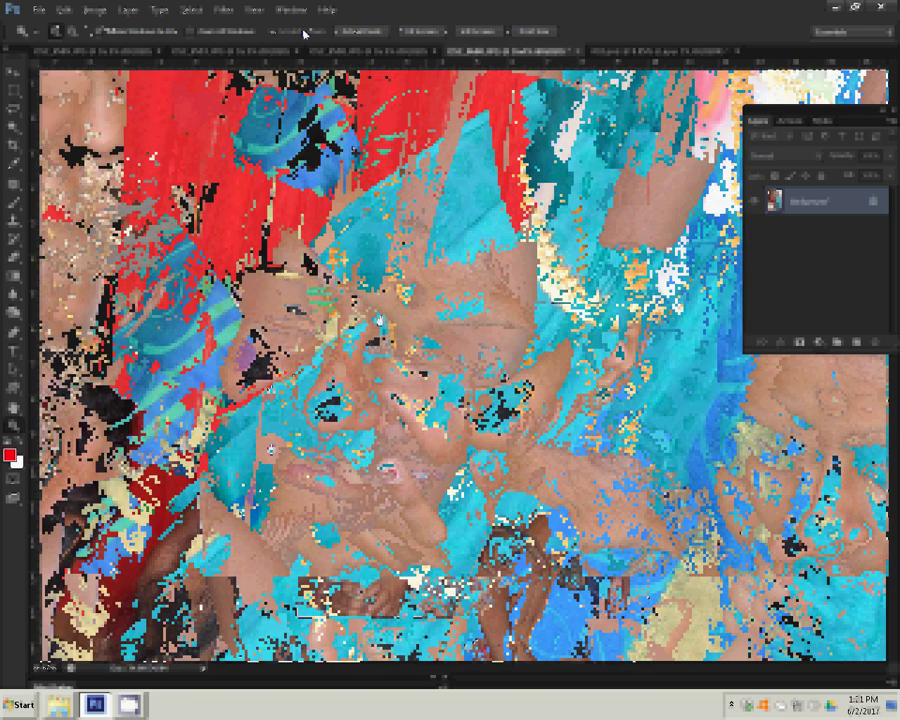
Step: Resize the family photo to 8 inches wide (2400 × 3613 px) at 300 pixels/inch
{"action": "key", "text": "s"}
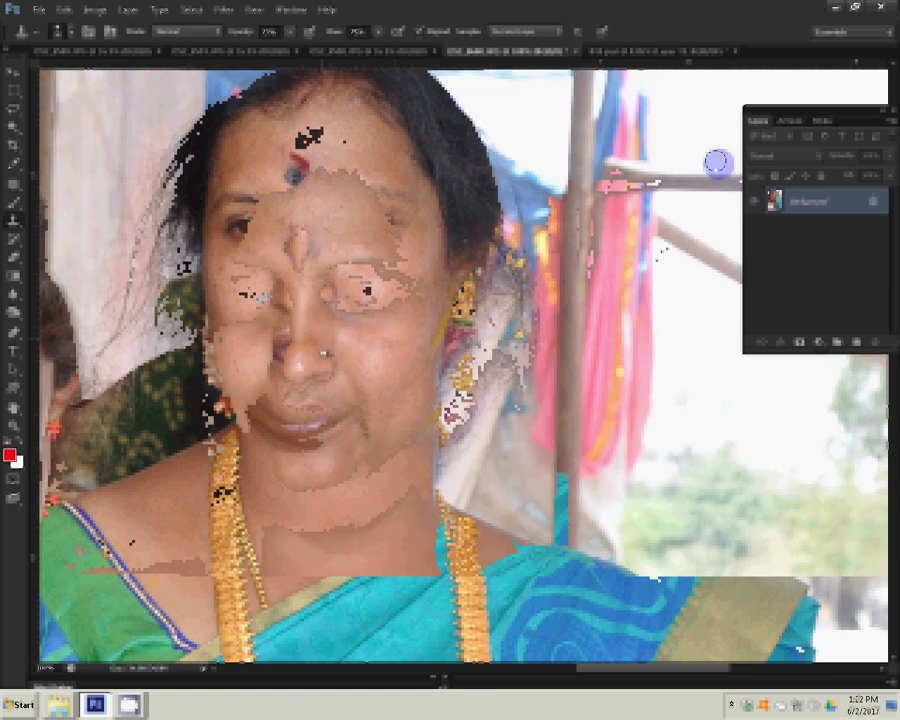
{"action": "left_click", "coordinate": [95, 9]}
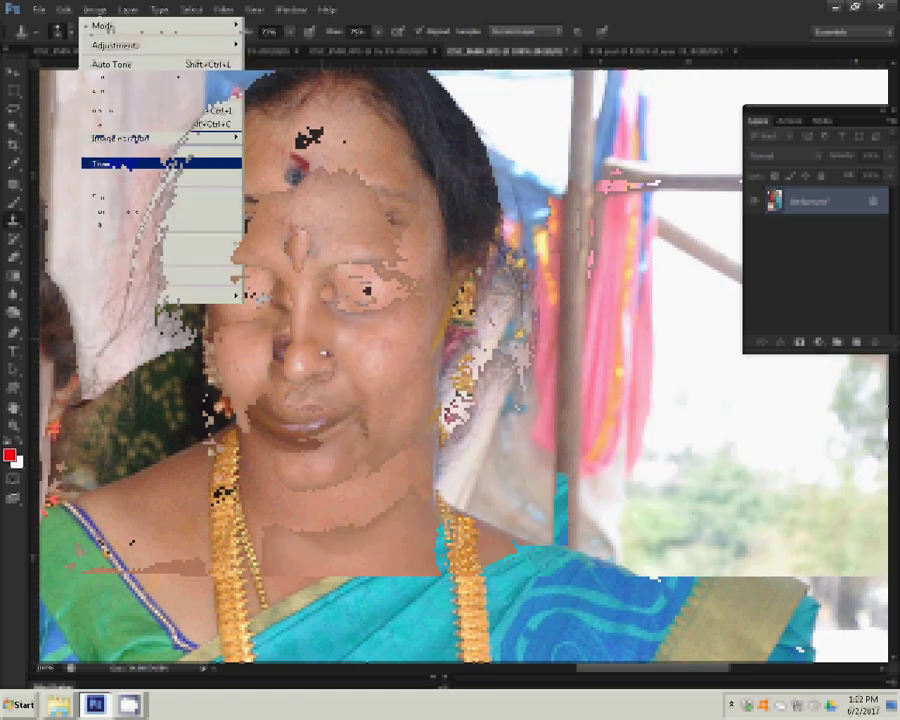
{"action": "left_click", "coordinate": [118, 110]}
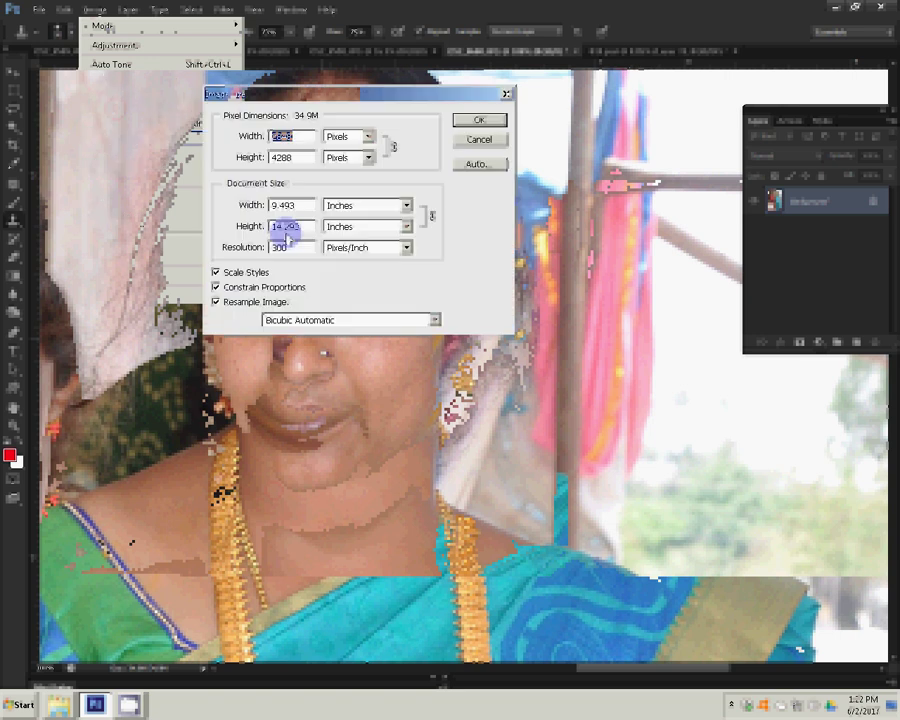
{"action": "key", "text": "Tab"}
{"action": "key", "text": "Tab"}
{"action": "type", "text": "9"}
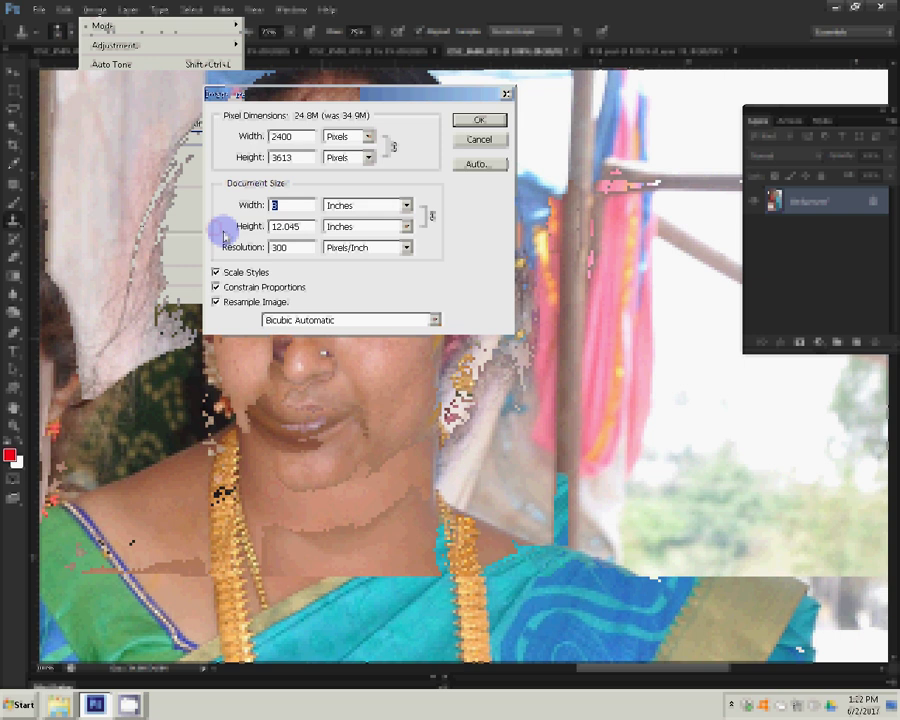
{"action": "type", "text": "6"}
{"action": "key", "text": "Return"}
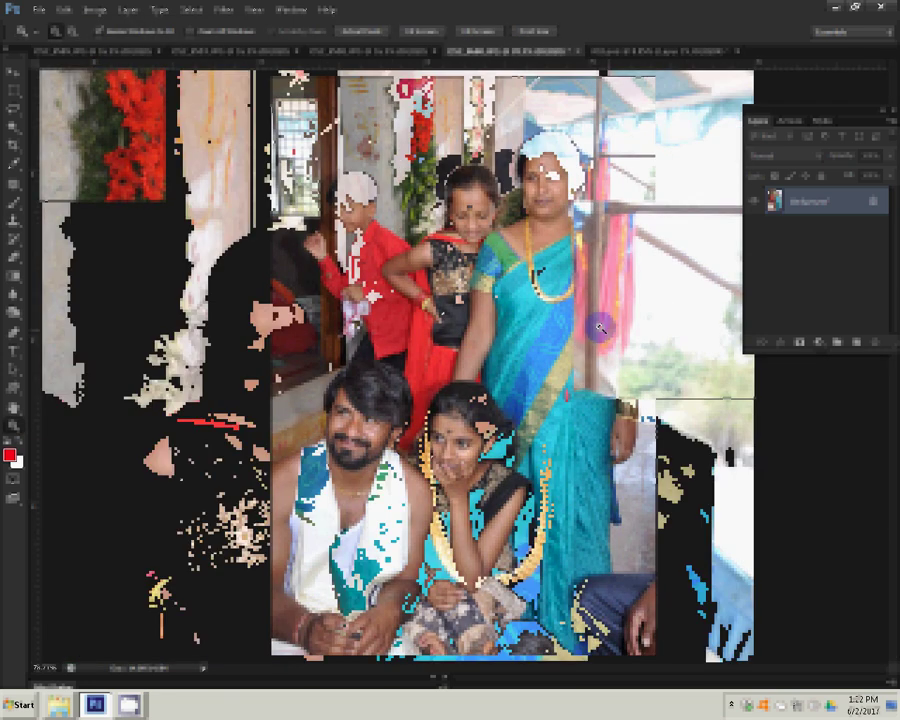
Step: Create a Background copy layer from the photo's Background layer
{"action": "left_click", "coordinate": [95, 10]}
{"action": "mouse_move", "coordinate": [113, 45]}
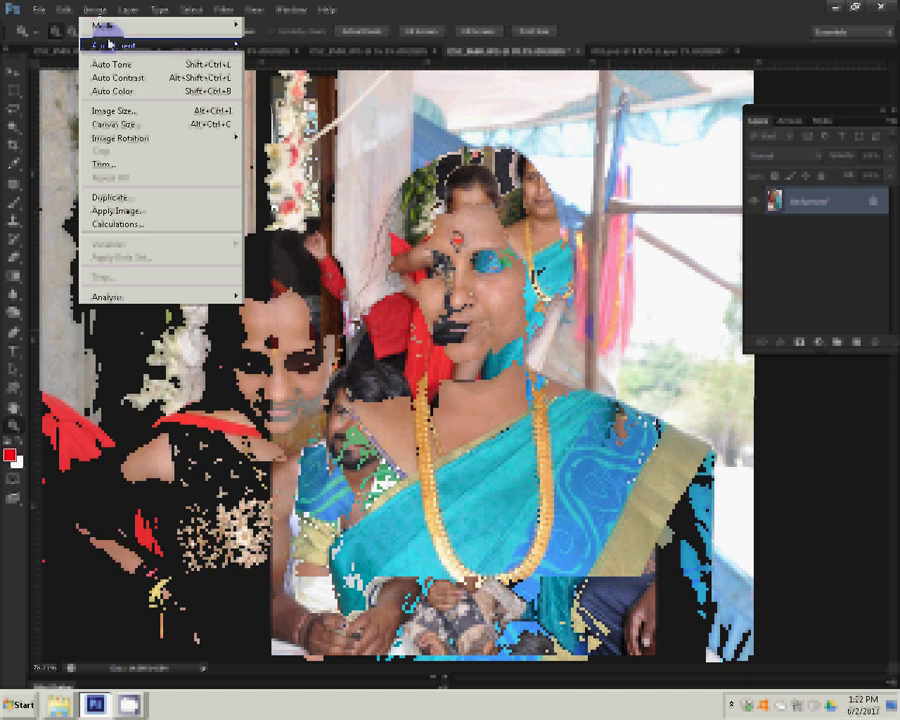
{"action": "left_click", "coordinate": [110, 197]}
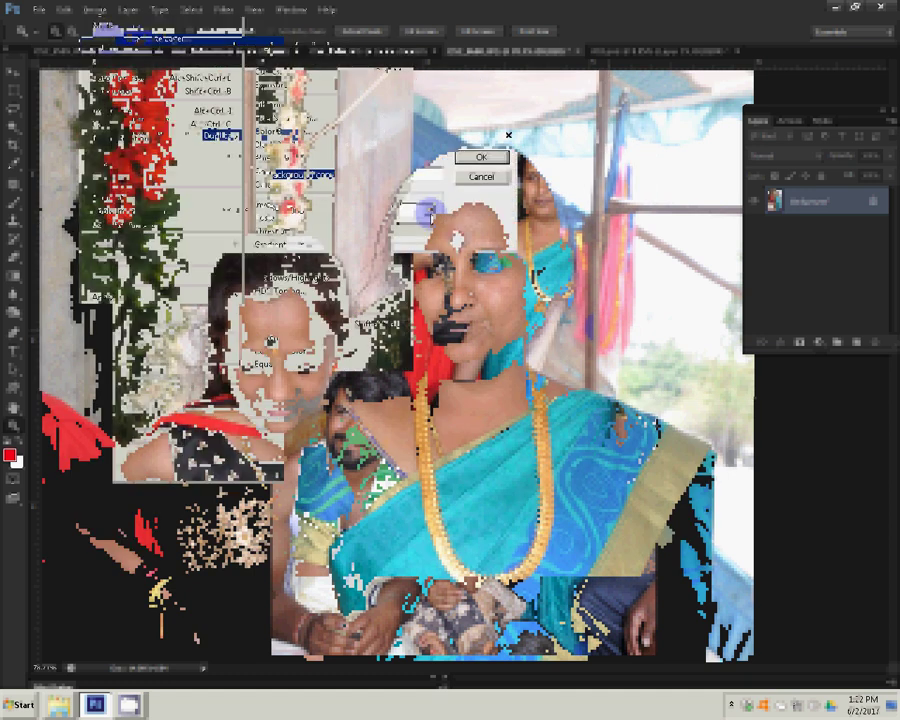
{"action": "key", "text": "Return"}
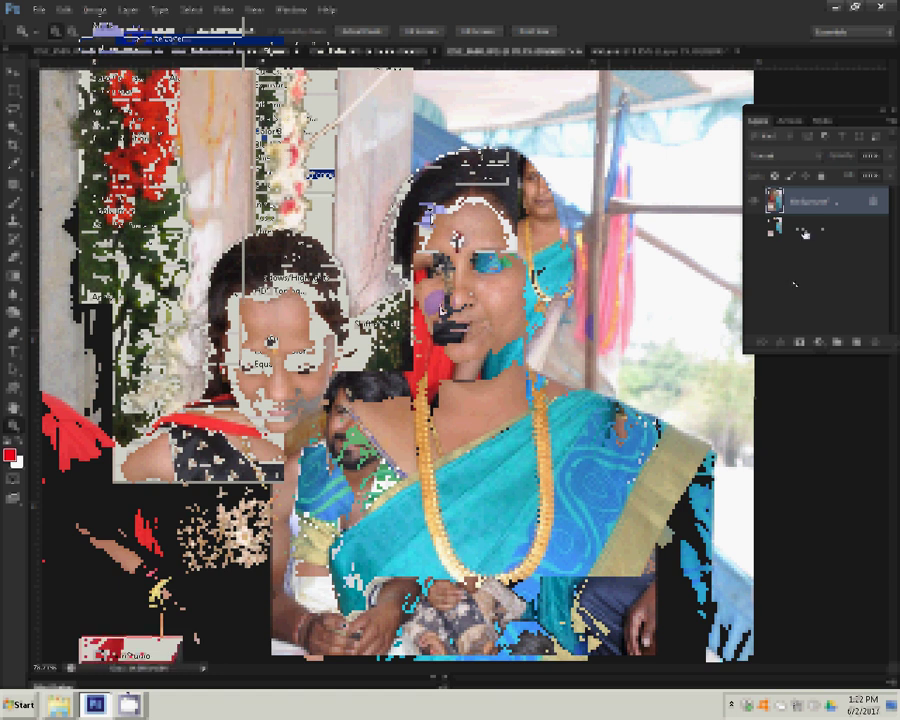
Step: Apply the Magic Pro retouching filter at Graininess 89 to the copy layer
{"action": "left_click", "coordinate": [223, 9]}
{"action": "mouse_move", "coordinate": [260, 178]}
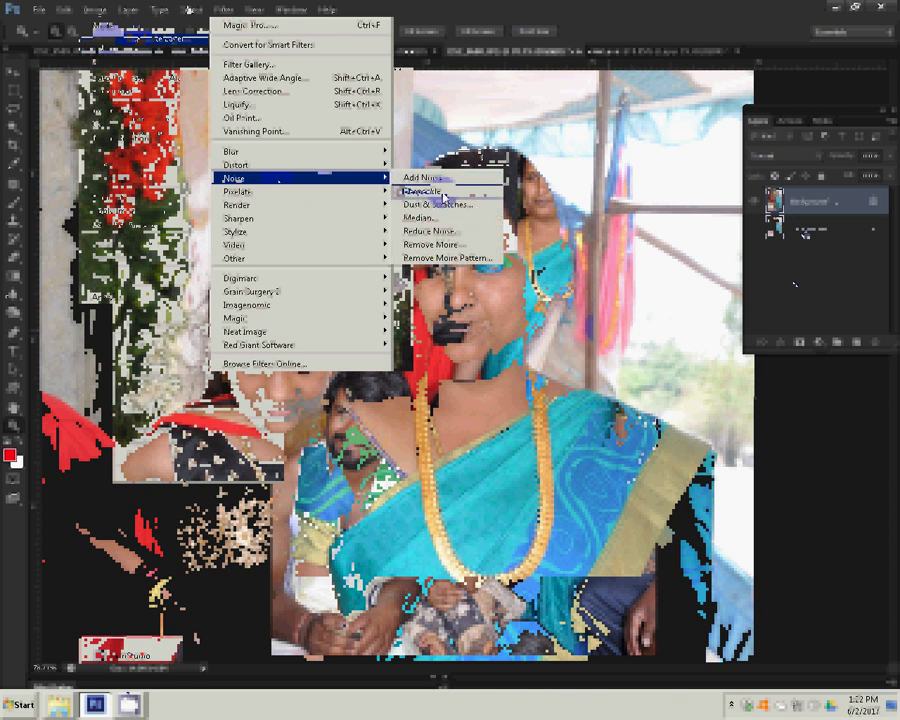
{"action": "left_click", "coordinate": [410, 318]}
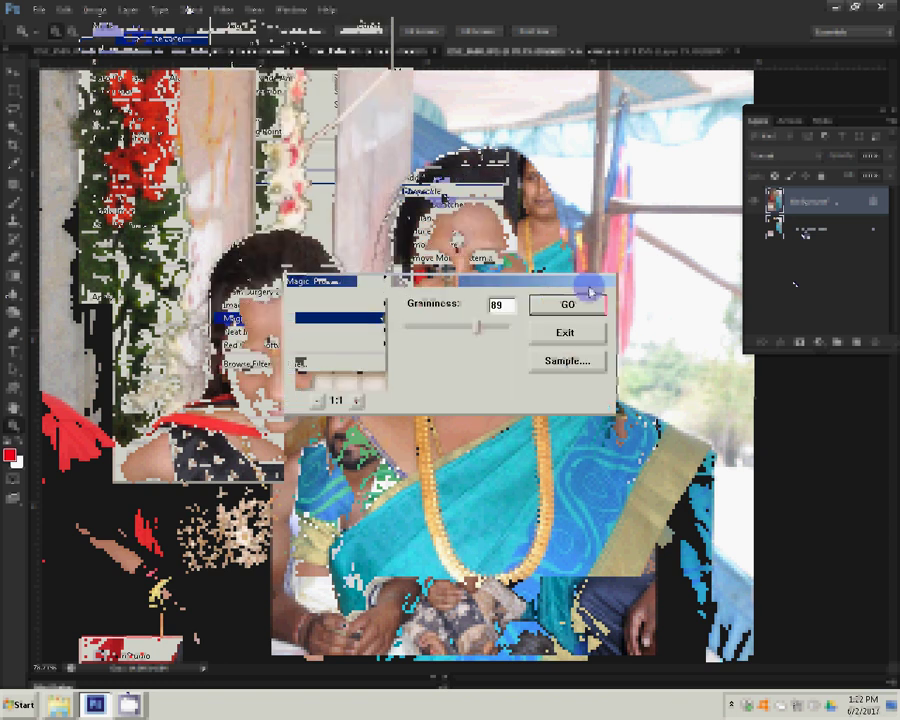
{"action": "left_click", "coordinate": [565, 296]}
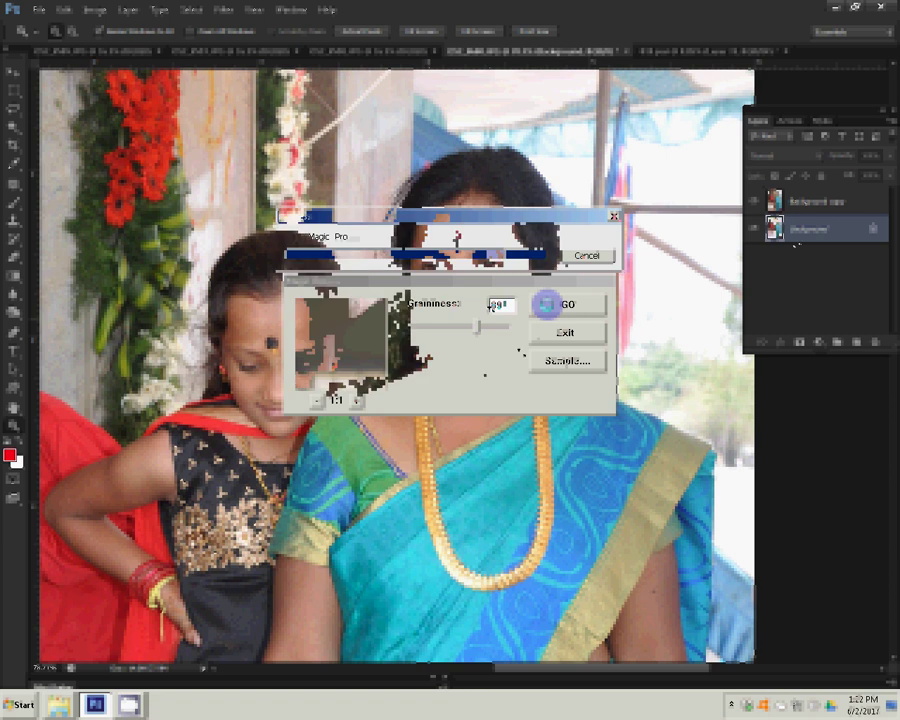
Step: Choose a Noise filter and zoom to 200% on the woman's face
{"action": "left_click", "coordinate": [224, 10]}
{"action": "mouse_move", "coordinate": [235, 177]}
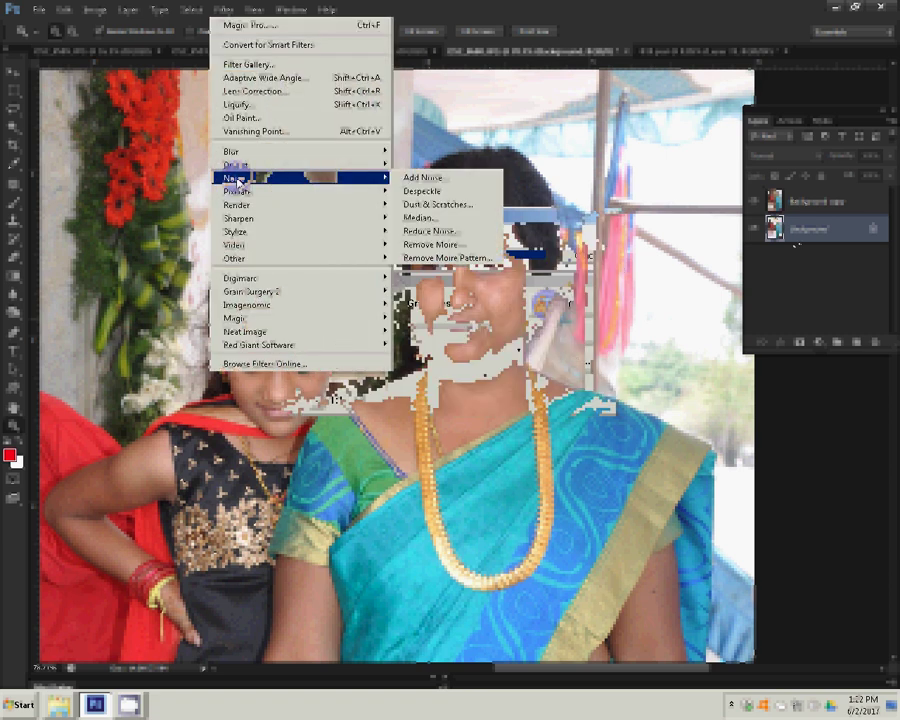
{"action": "left_click", "coordinate": [430, 176]}
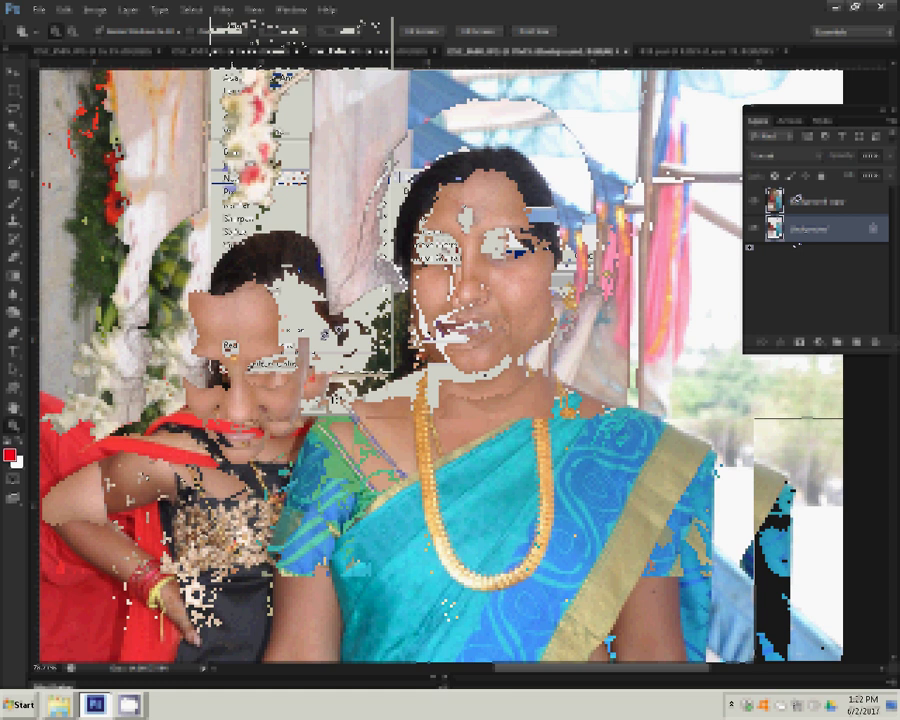
{"action": "left_click", "coordinate": [391, 358]}
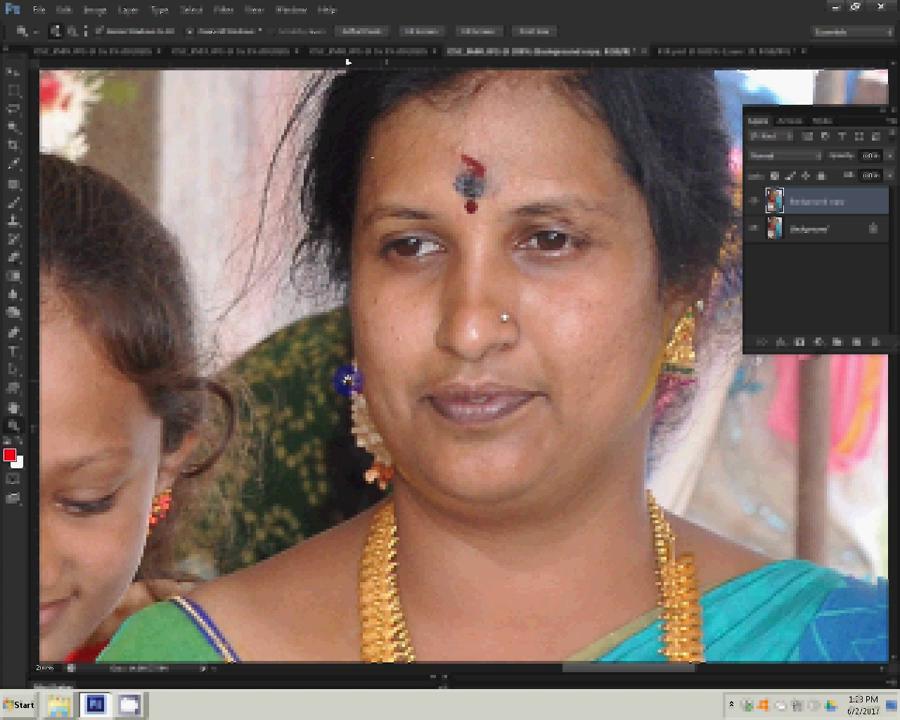
Step: Erase patches of the Background copy over the man's forehead and cheeks with the Eraser
{"action": "left_click", "coordinate": [500, 182]}
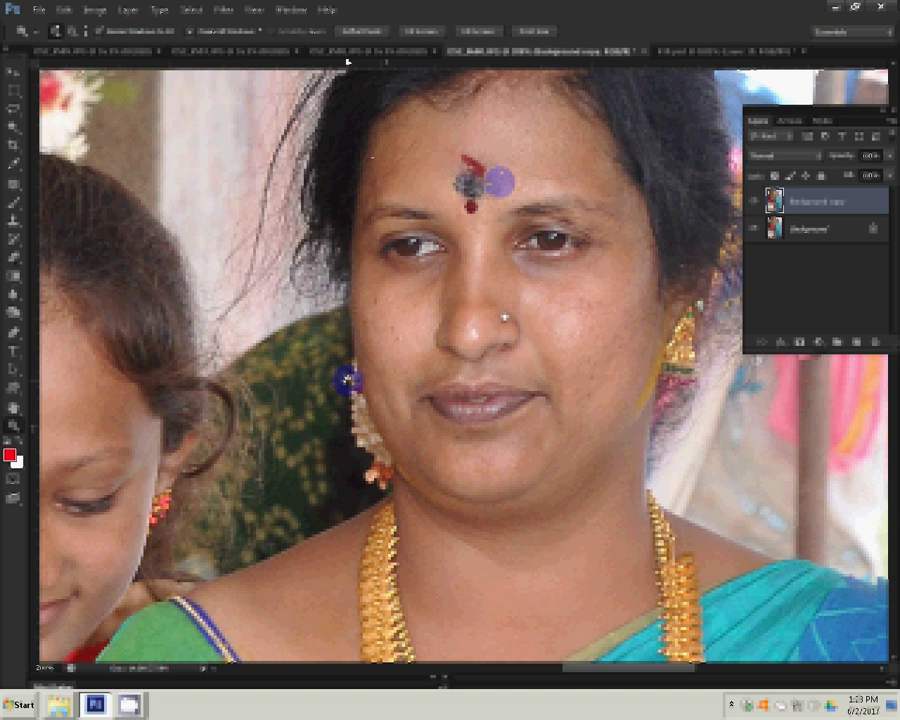
{"action": "left_click", "coordinate": [476, 310]}
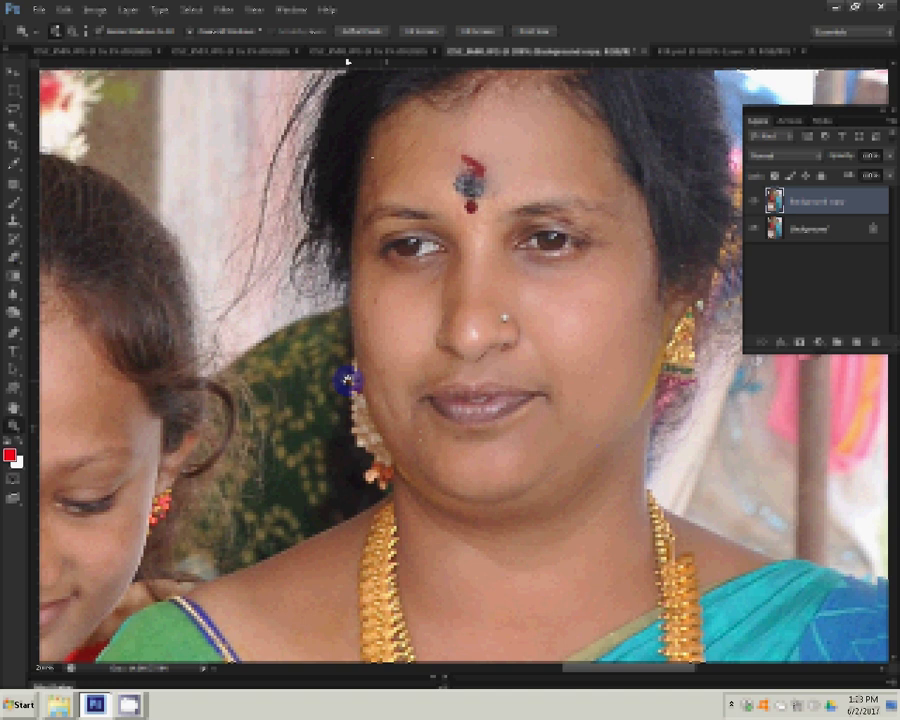
{"action": "key", "text": "e"}
{"action": "left_click", "coordinate": [541, 517]}
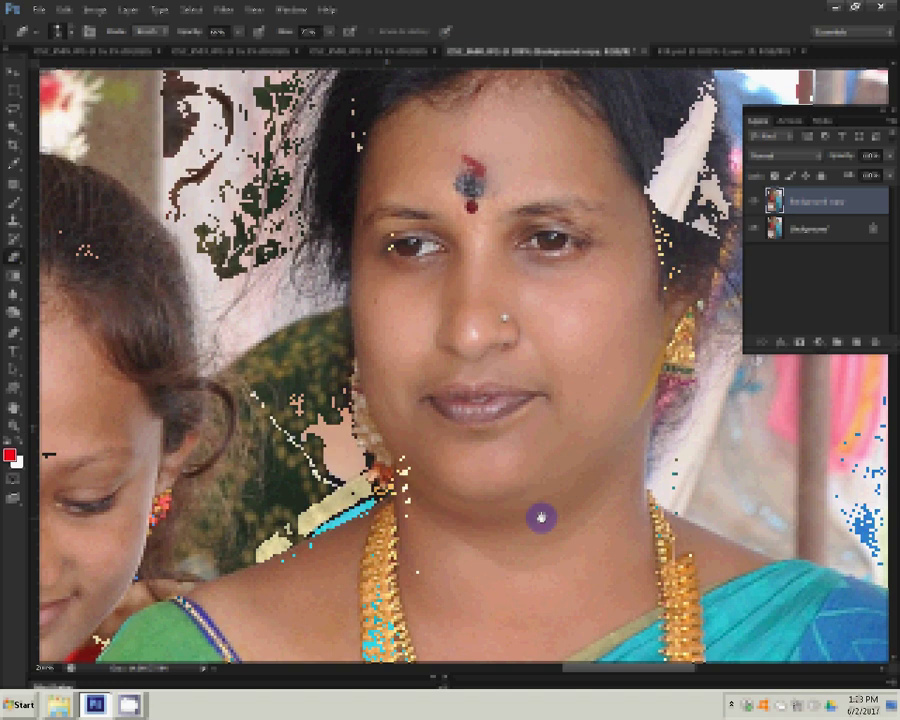
{"action": "left_click_drag", "start_coordinate": [541, 517], "coordinate": [557, 257]}
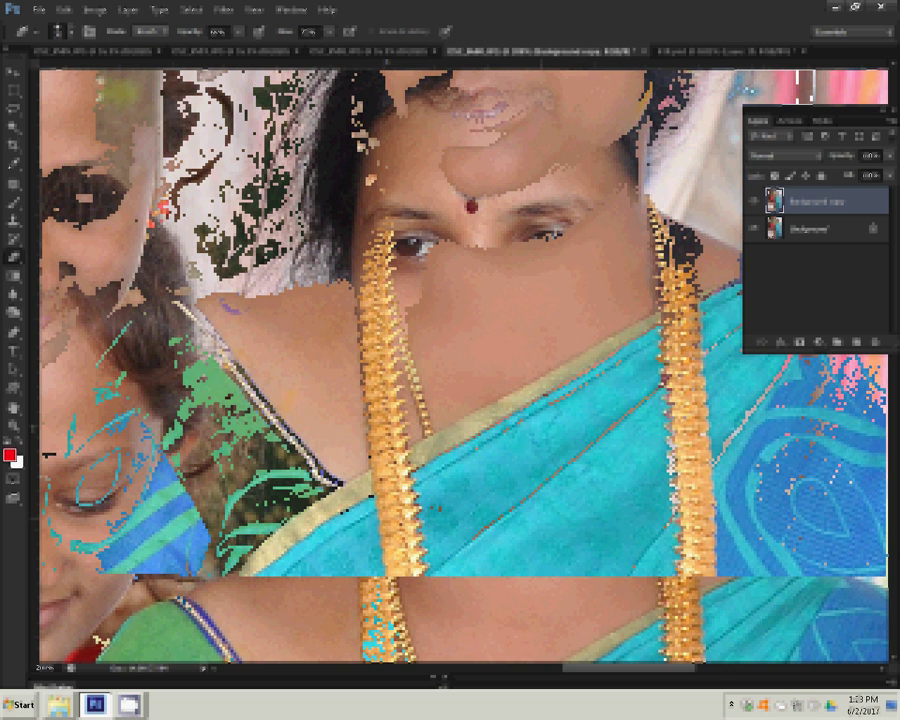
{"action": "left_click", "coordinate": [594, 340]}
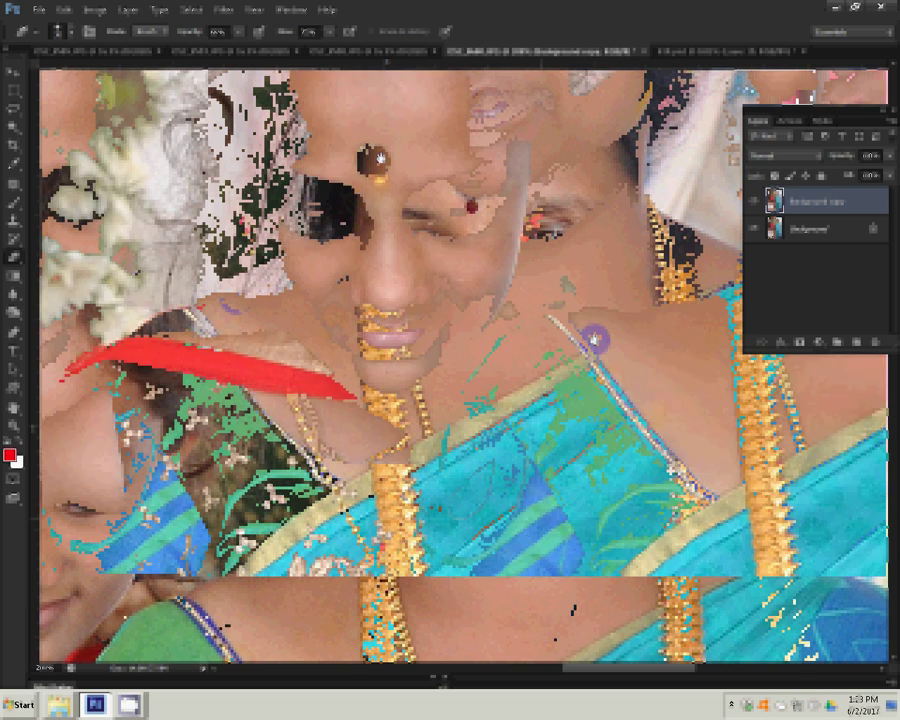
{"action": "left_click", "coordinate": [594, 340]}
{"action": "left_click", "coordinate": [594, 340]}
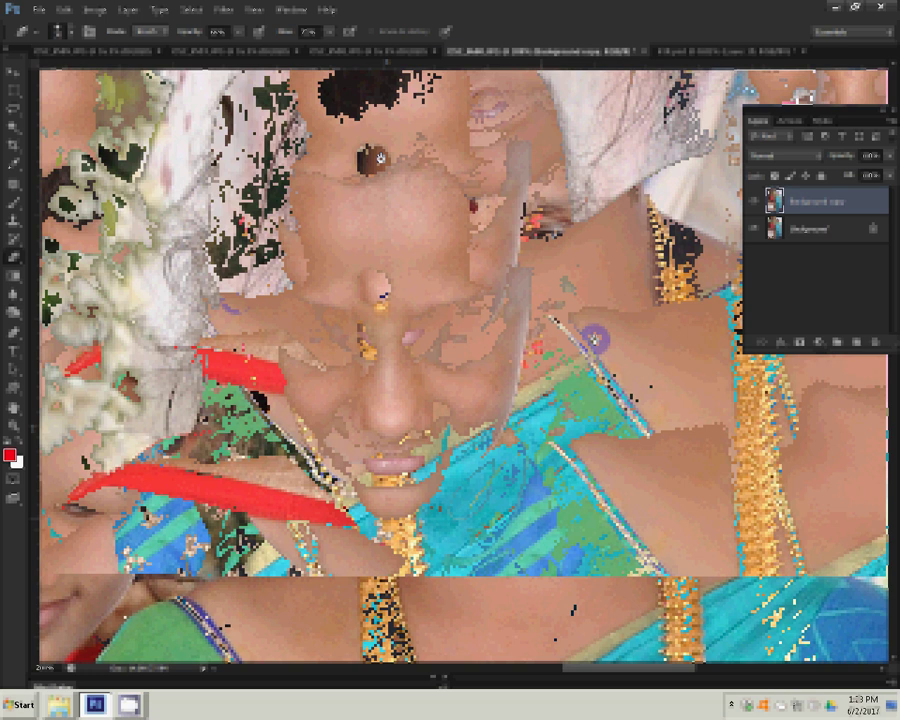
{"action": "left_click", "coordinate": [445, 265]}
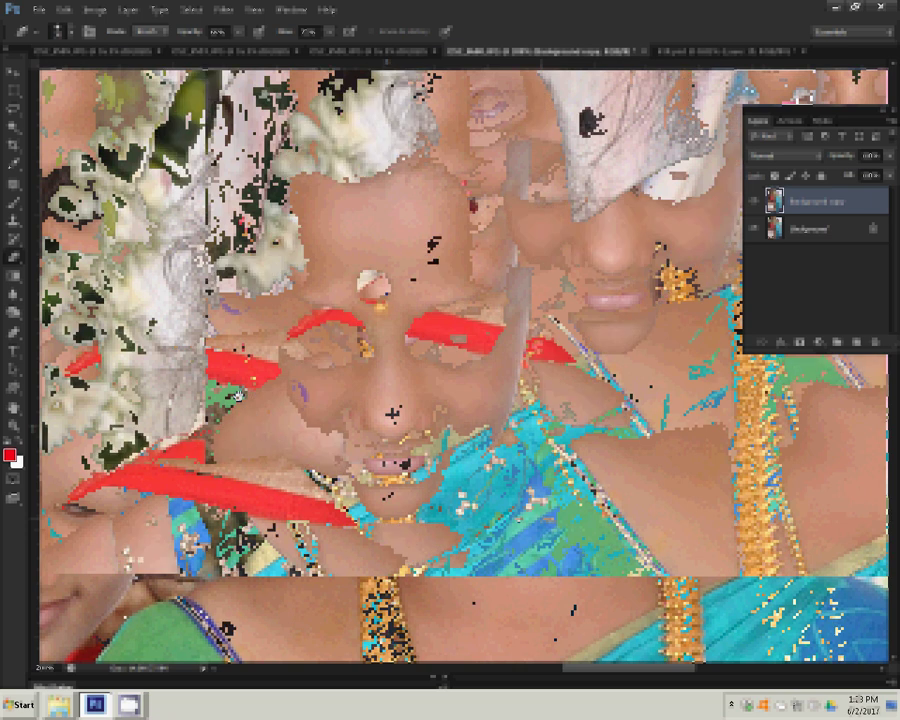
{"action": "left_click_drag", "start_coordinate": [240, 397], "coordinate": [550, 462]}
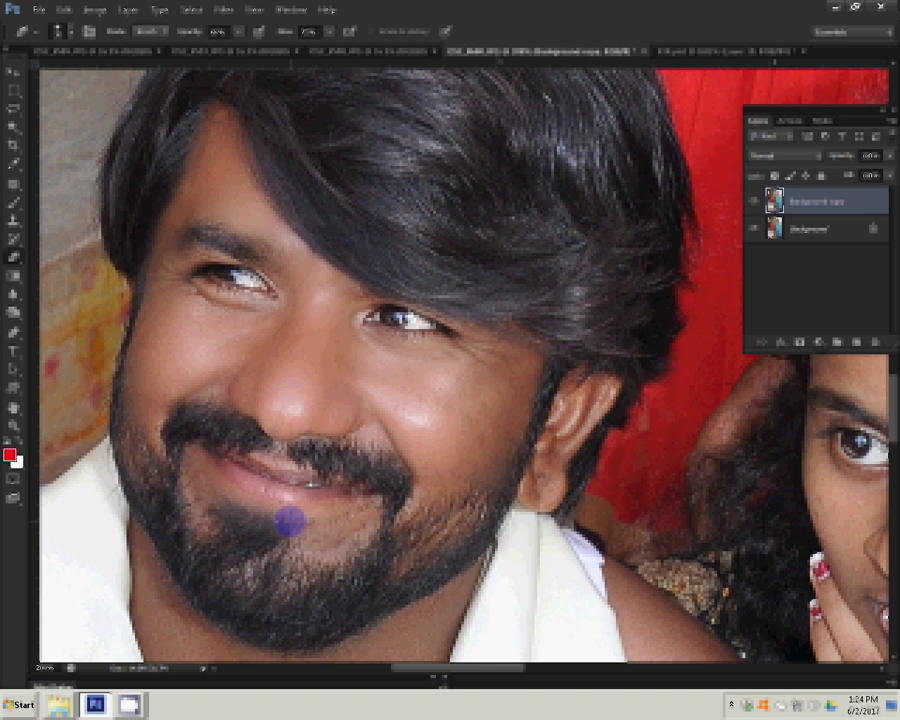
Step: Touch up the spot on the bearded man's chin, then close DSC_0600.JPG without saving
{"action": "left_click", "coordinate": [289, 520]}
{"action": "left_click", "coordinate": [126, 10]}
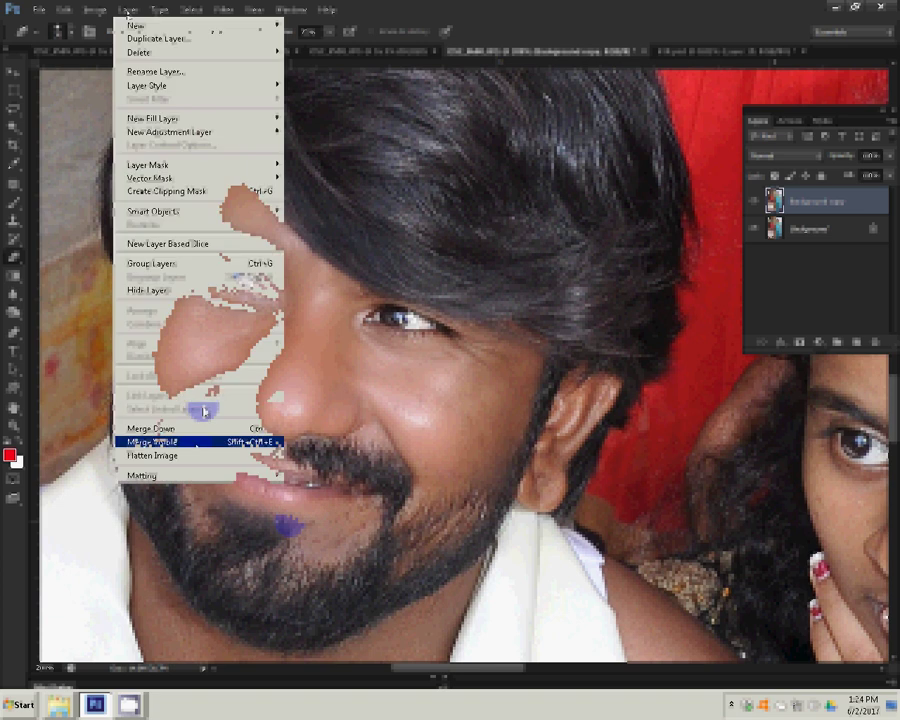
{"action": "key", "text": "Escape"}
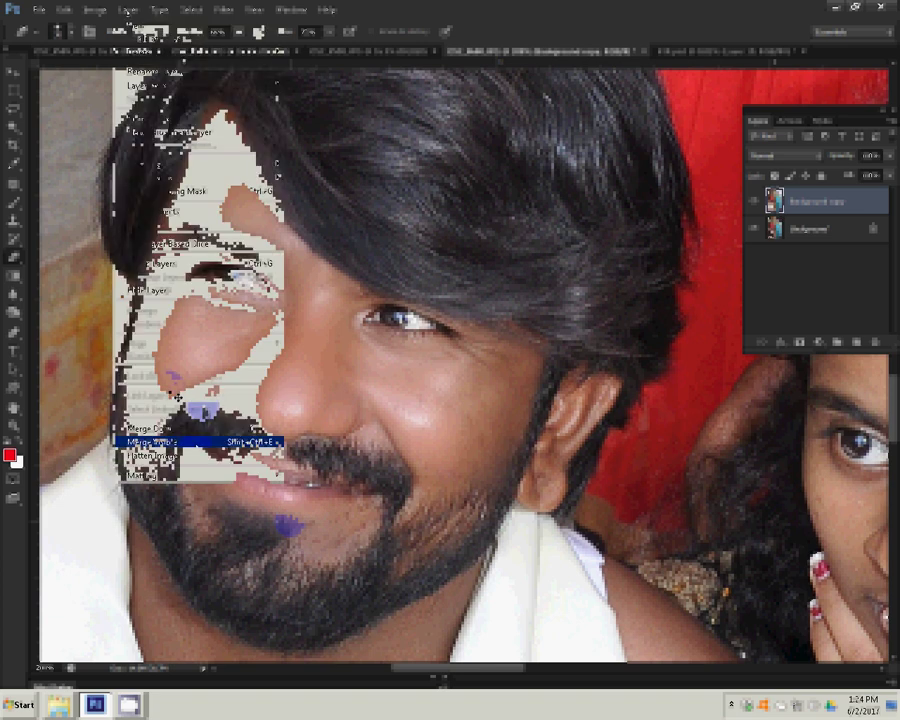
{"action": "key", "text": "ctrl+BackSpace"}
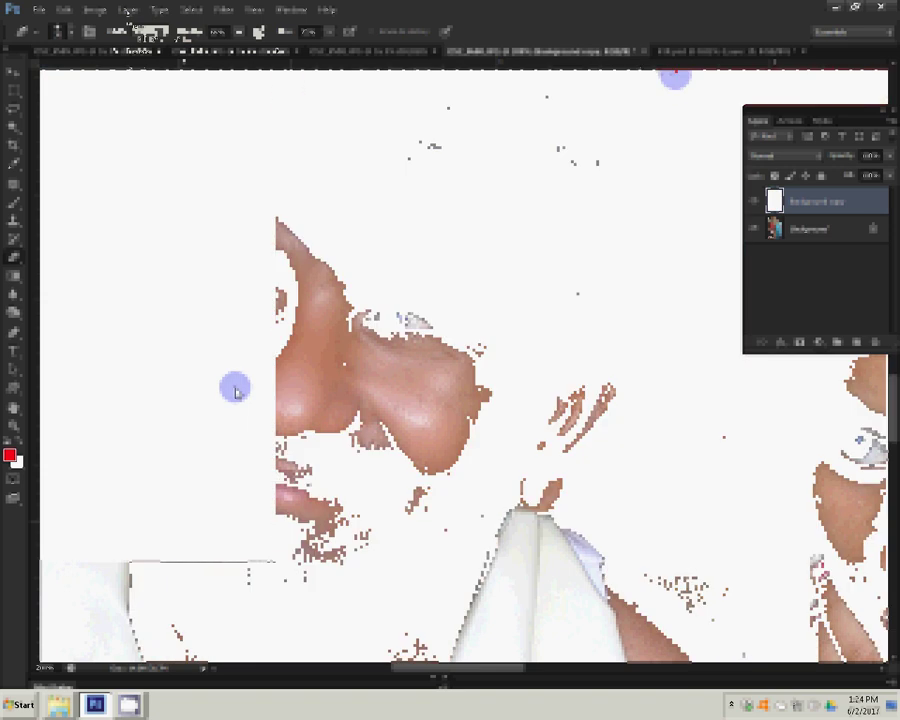
{"action": "key", "text": "ctrl+w"}
{"action": "left_click", "coordinate": [455, 265]}
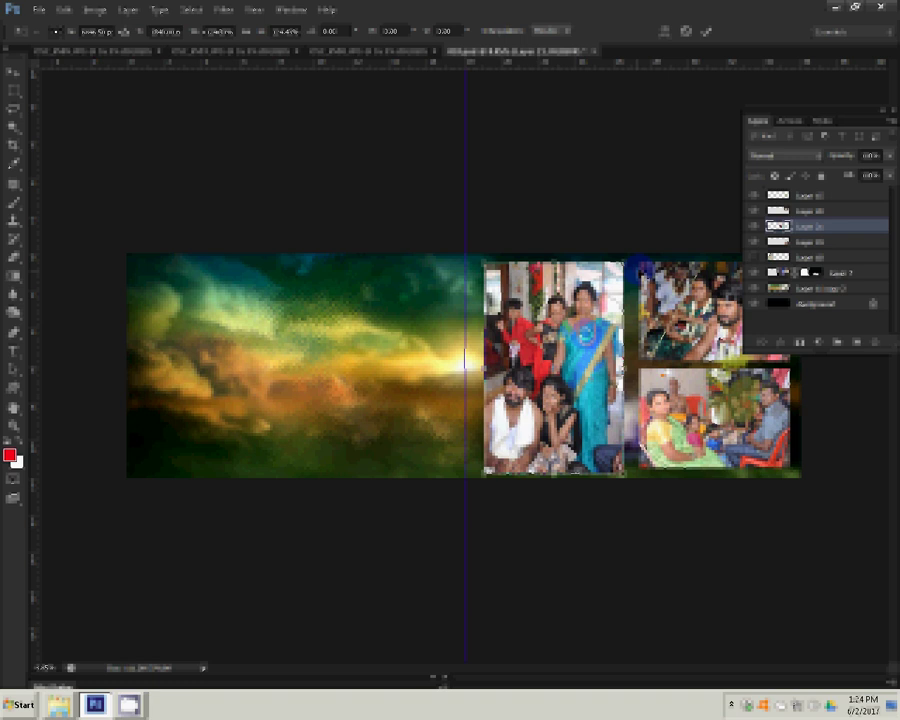
Step: Resize group photo DSC_0598 to 6 inches wide and close it without saving
{"action": "key", "text": "ctrl+v"}
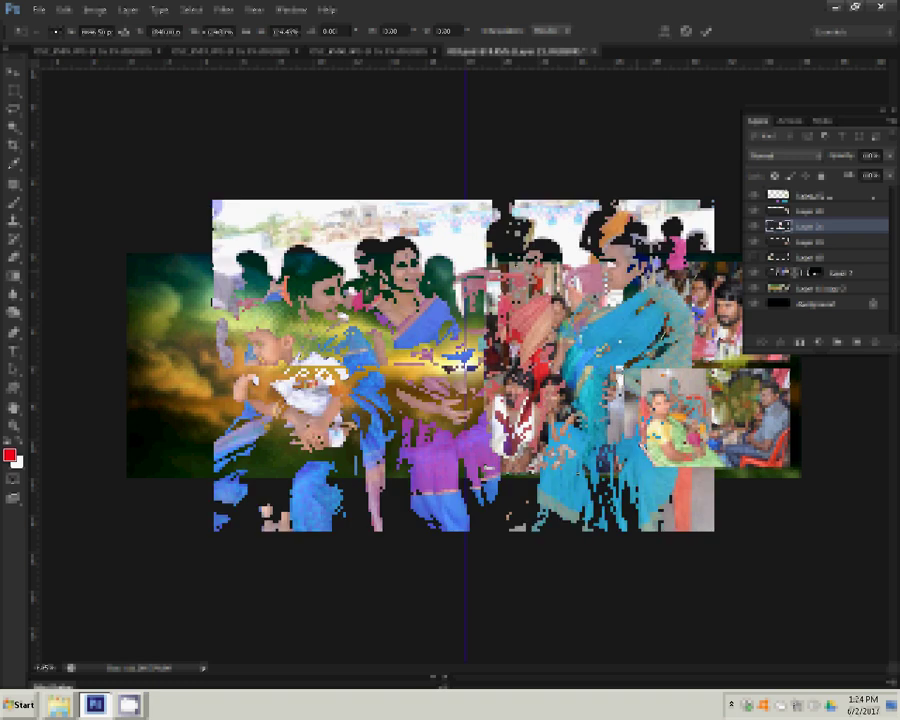
{"action": "left_click", "coordinate": [95, 10]}
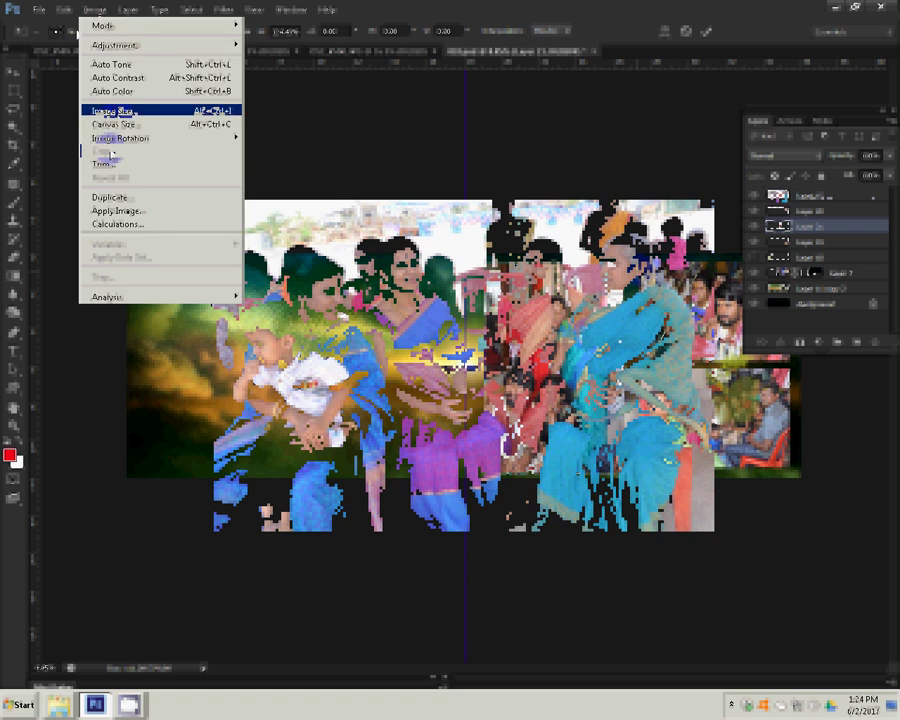
{"action": "left_click", "coordinate": [112, 110]}
{"action": "double_click", "coordinate": [300, 205]}
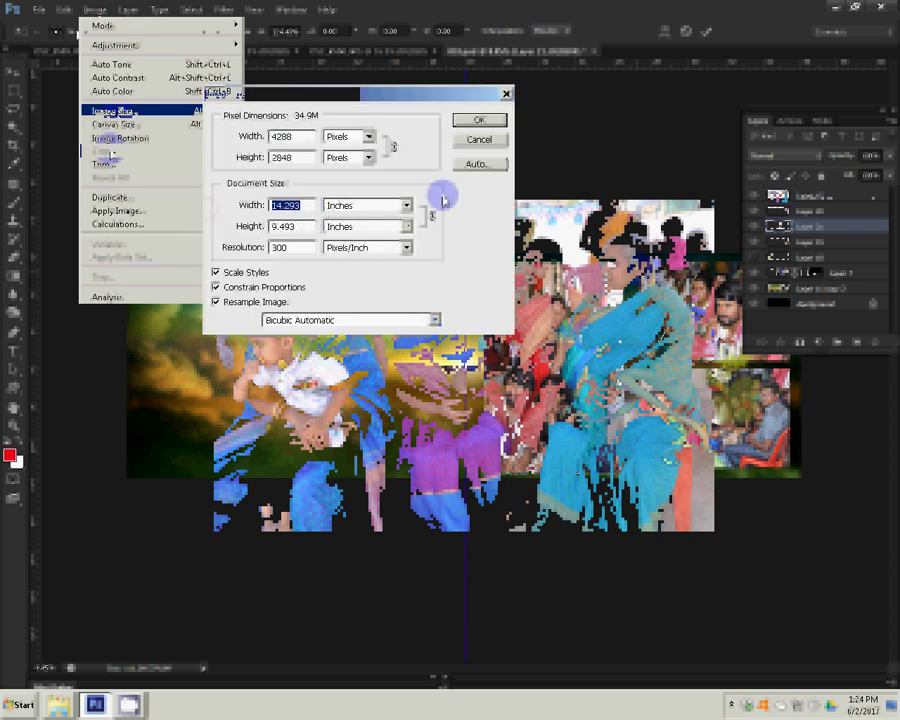
{"action": "type", "text": "10"}
{"action": "key", "text": "BackSpace"}
{"action": "key", "text": "BackSpace"}
{"action": "type", "text": "6"}
{"action": "left_click", "coordinate": [479, 120]}
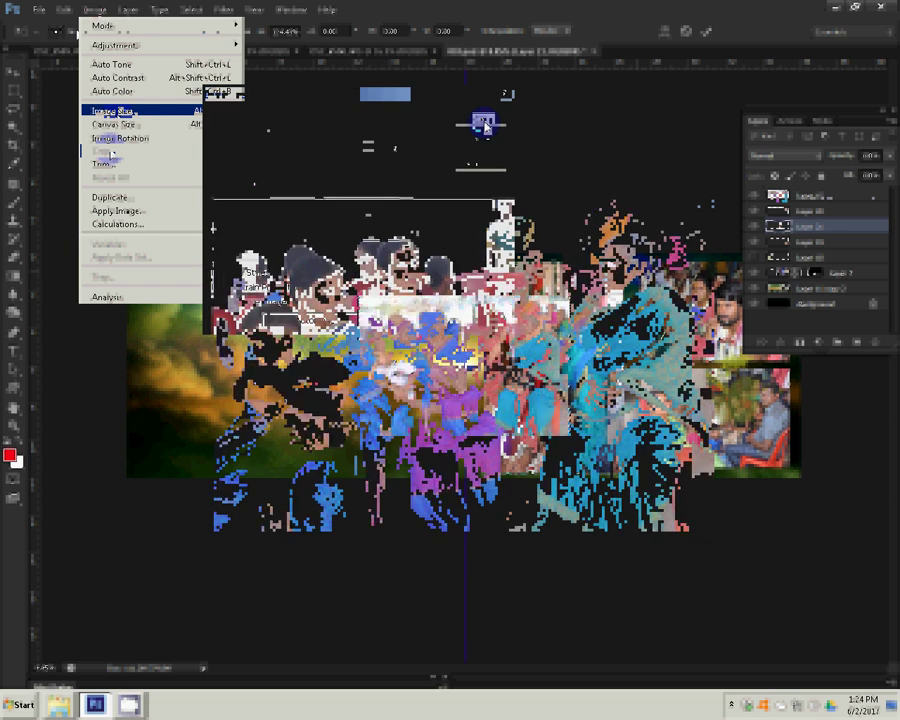
{"action": "key", "text": "ctrl+w"}
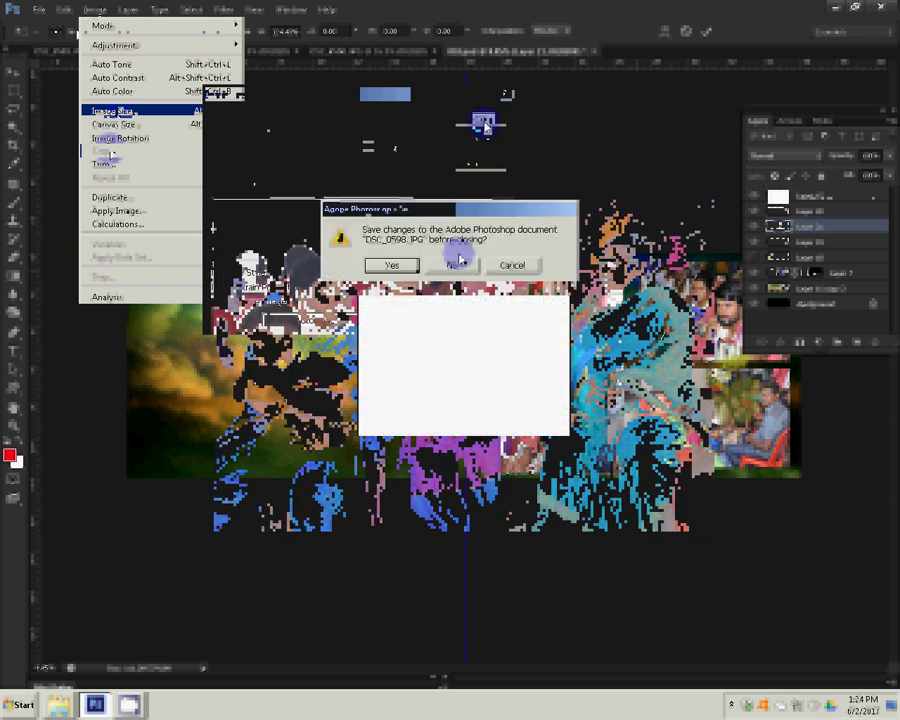
{"action": "left_click", "coordinate": [457, 263]}
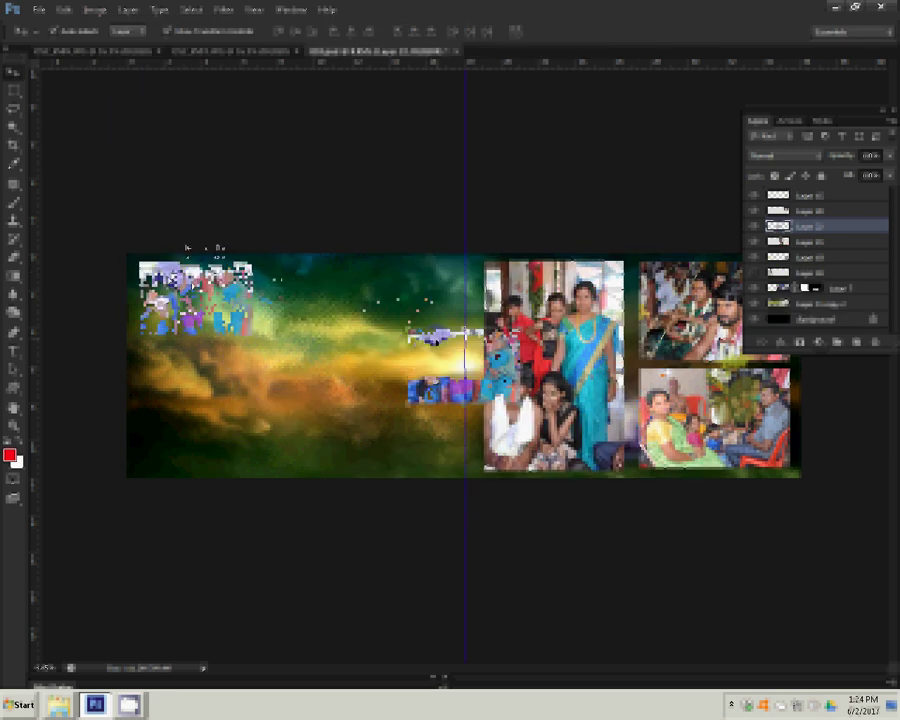
Step: Resize the men-in-white photo DSC_0593 to 5 inches wide and close it without saving
{"action": "key", "text": "ctrl+v"}
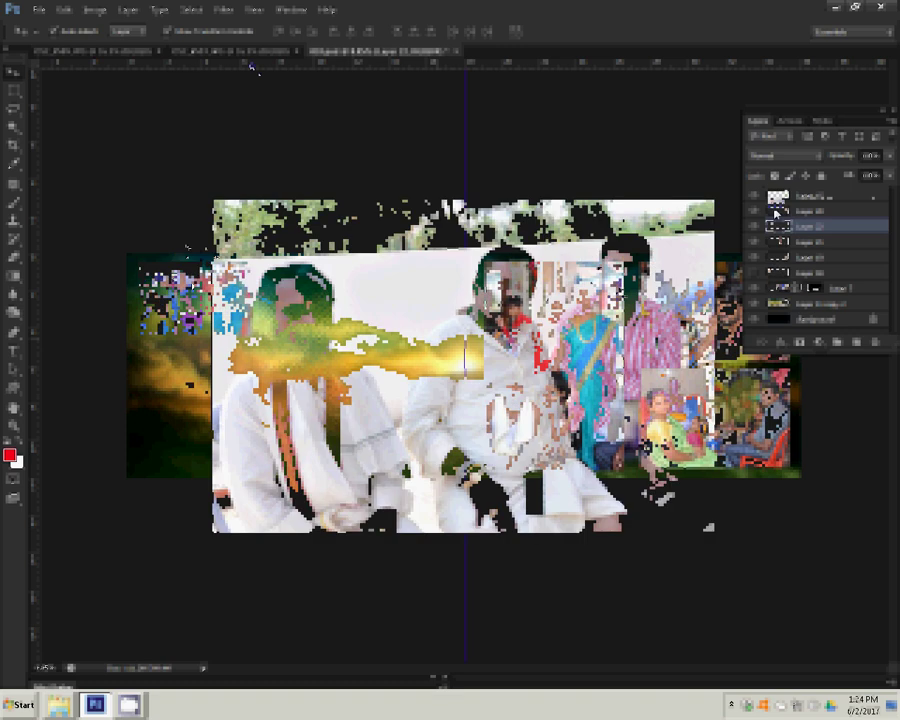
{"action": "left_click", "coordinate": [94, 10]}
{"action": "left_click", "coordinate": [115, 110]}
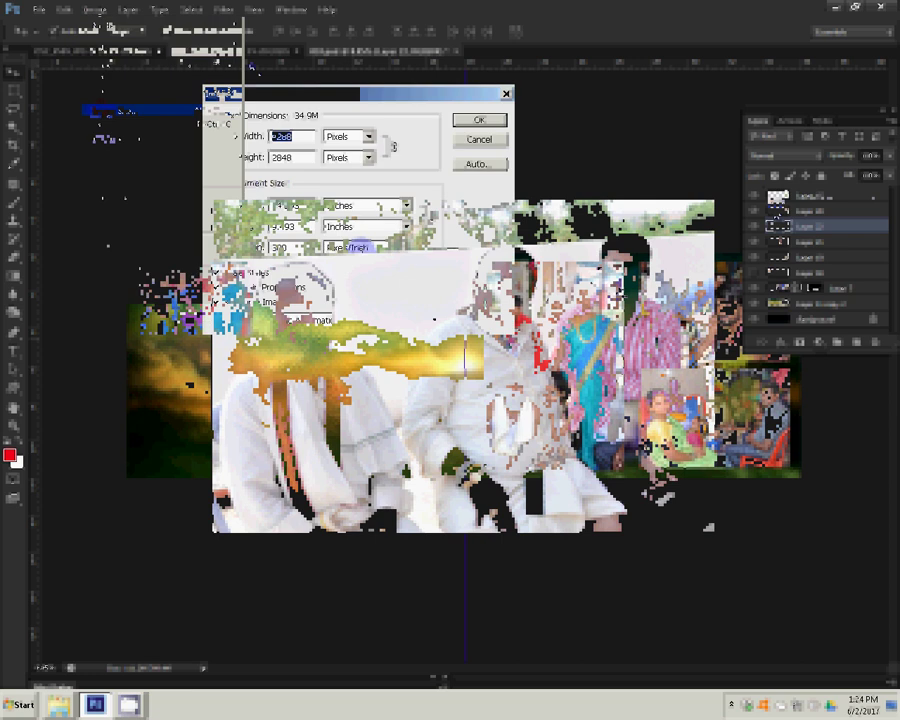
{"action": "double_click", "coordinate": [290, 205]}
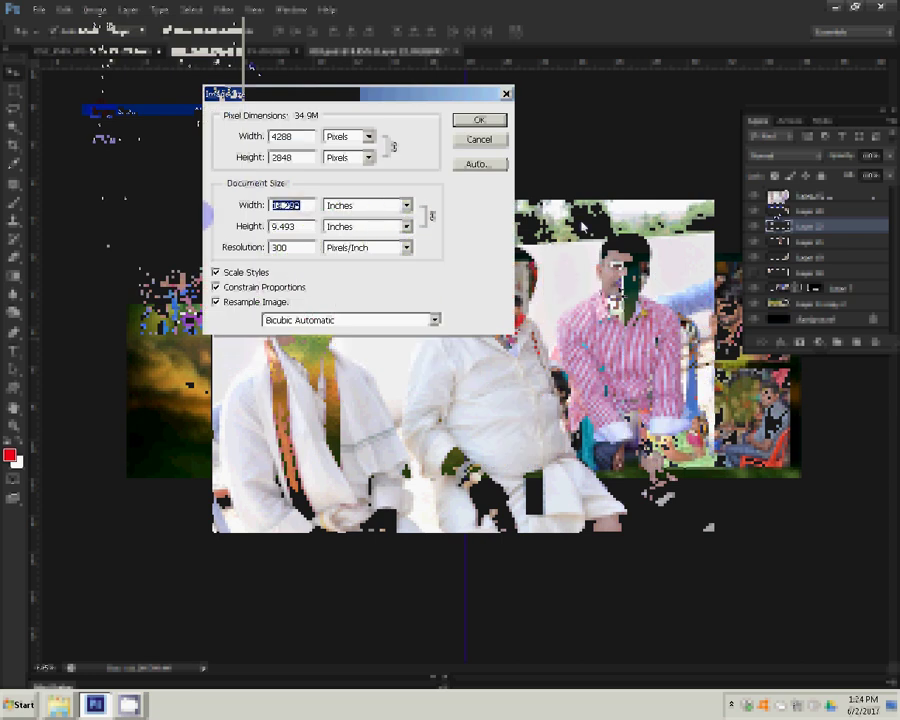
{"action": "type", "text": "5"}
{"action": "key", "text": "Return"}
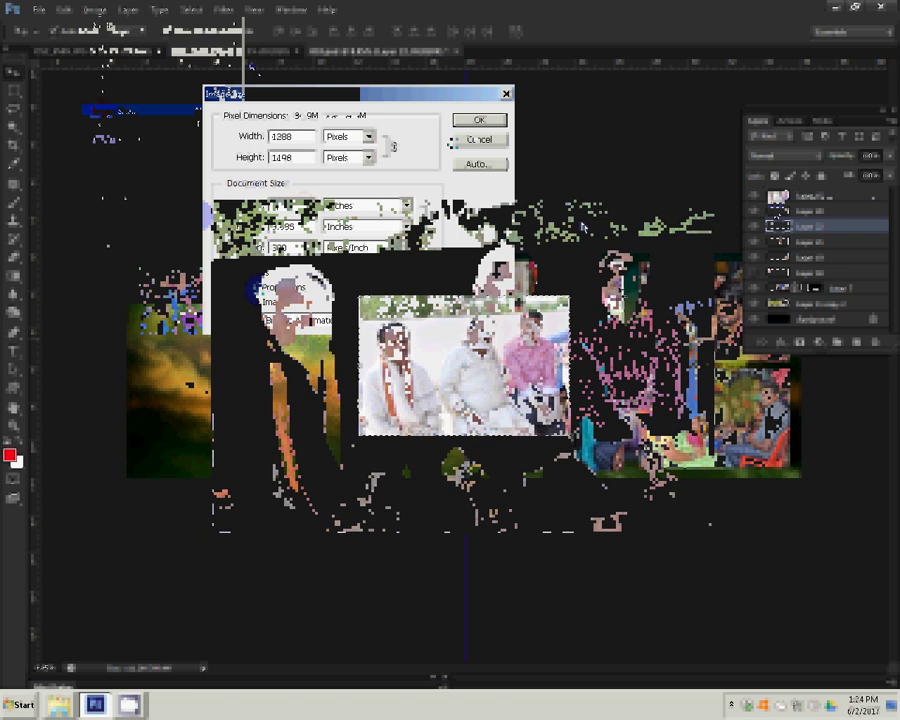
{"action": "key", "text": "ctrl+w"}
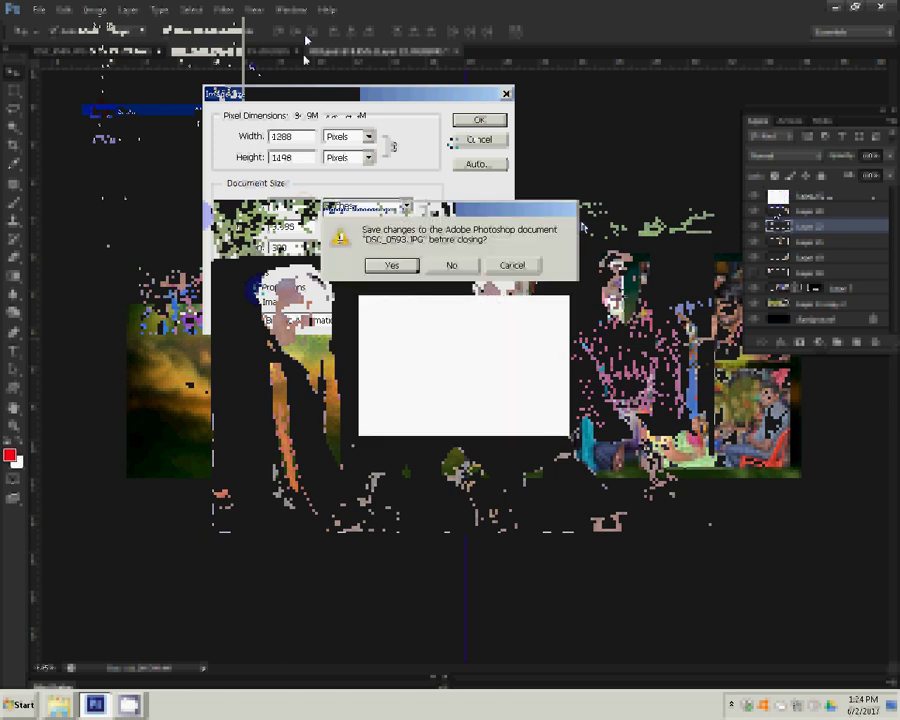
{"action": "left_click", "coordinate": [451, 265]}
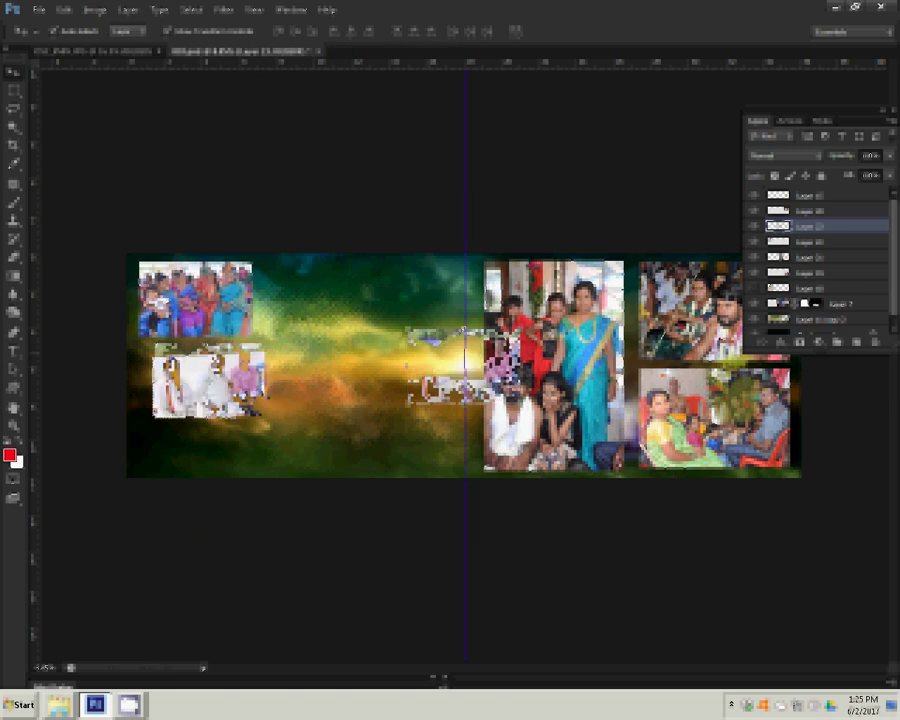
Step: Switch to the next open group photo and fit the whole image in the window
{"action": "key", "text": "ctrl+v"}
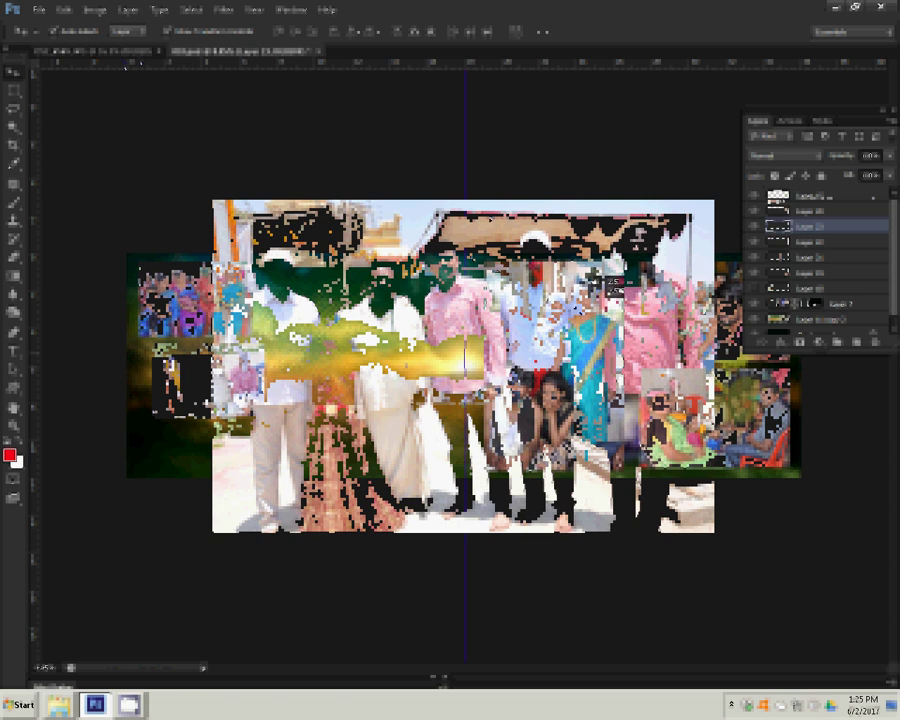
{"action": "key", "text": "ctrl+v"}
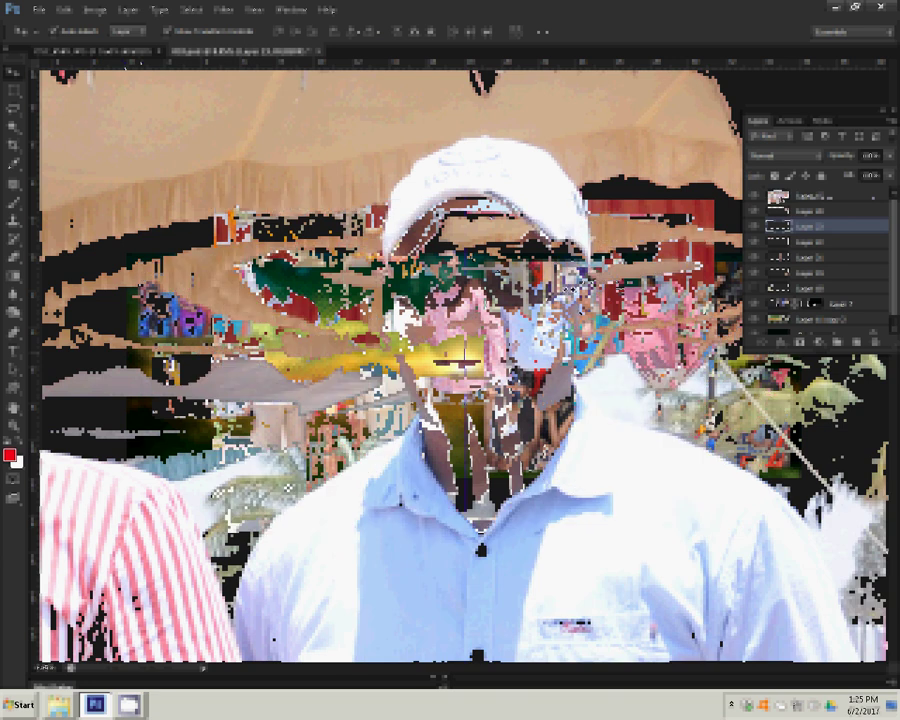
{"action": "right_click", "coordinate": [574, 289]}
{"action": "left_click", "coordinate": [608, 298]}
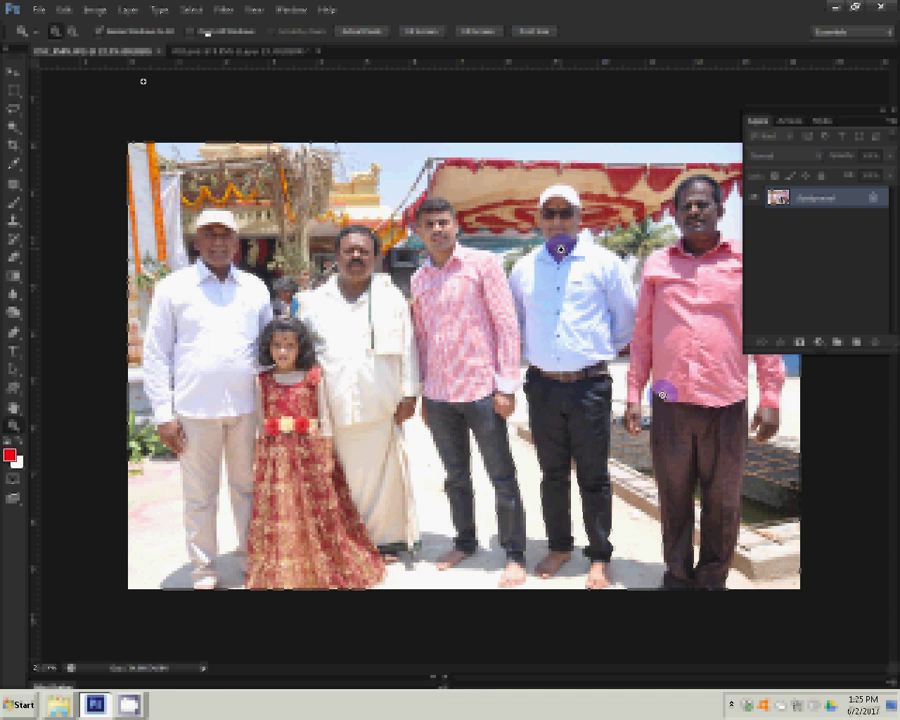
Step: Resize the group photo to 5 inches wide and close it without saving
{"action": "left_click", "coordinate": [223, 9]}
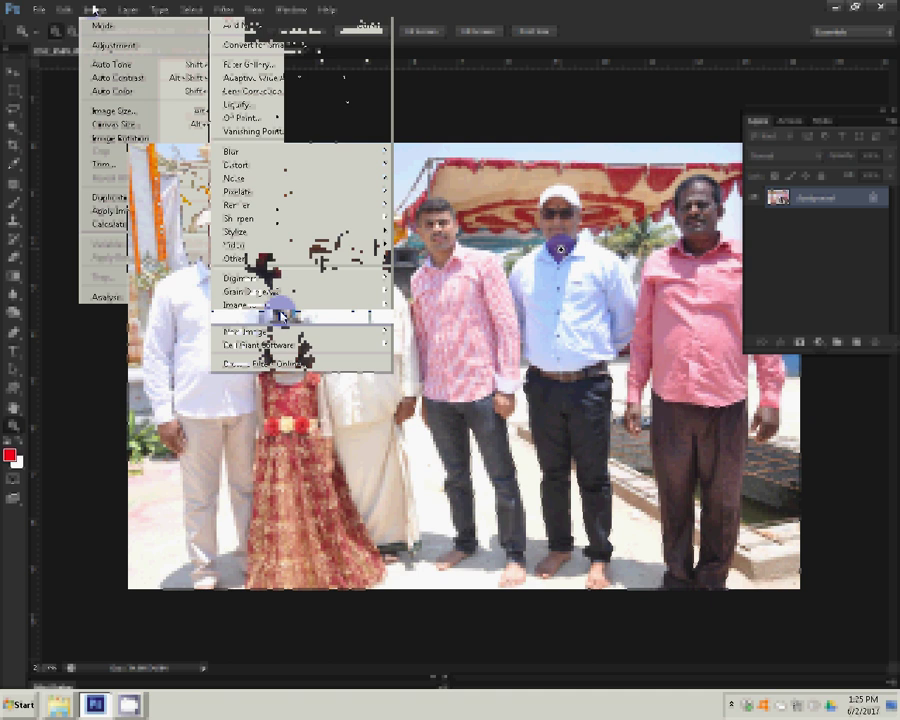
{"action": "left_click", "coordinate": [112, 110]}
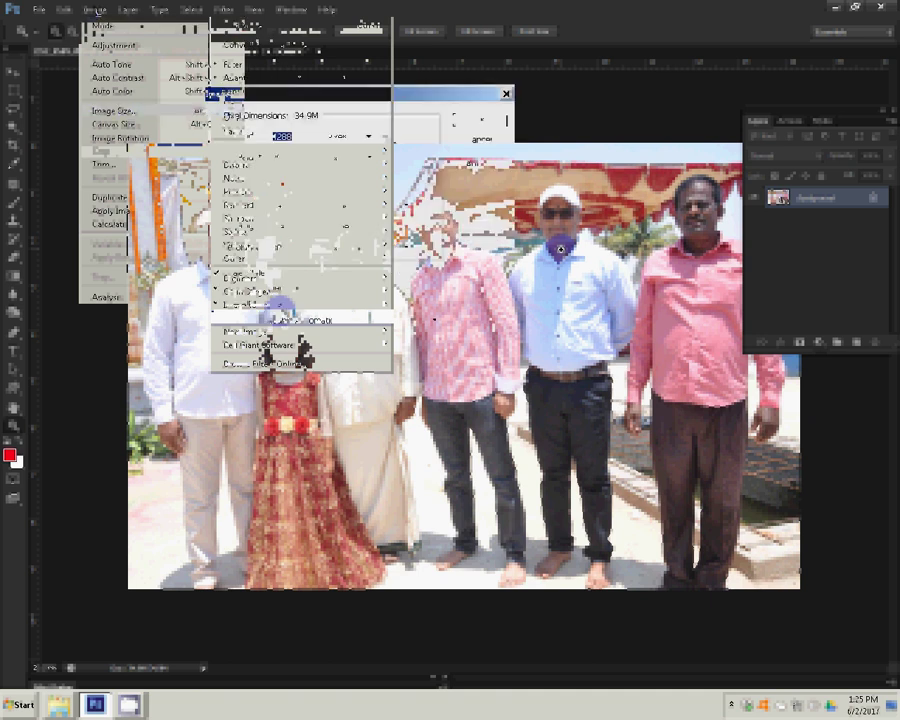
{"action": "type", "text": "5"}
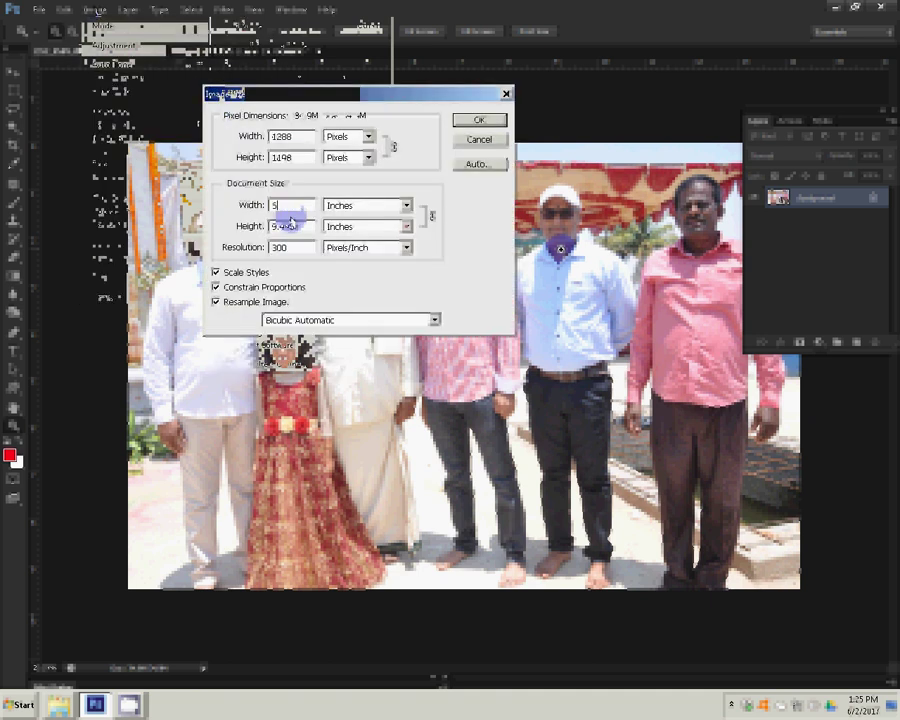
{"action": "left_click", "coordinate": [479, 120]}
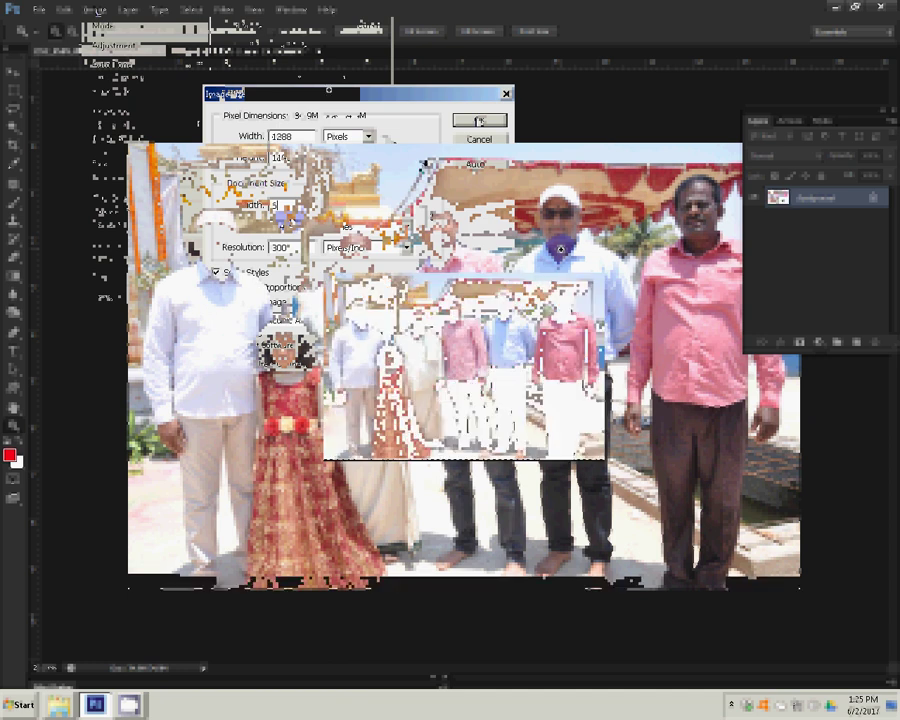
{"action": "key", "text": "ctrl+w"}
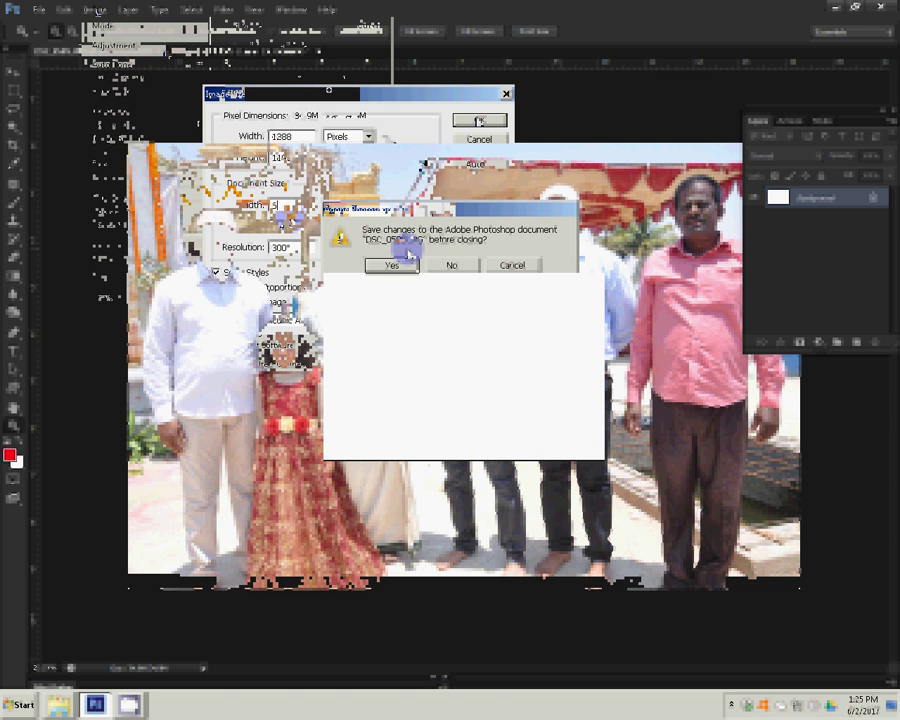
{"action": "left_click", "coordinate": [448, 265]}
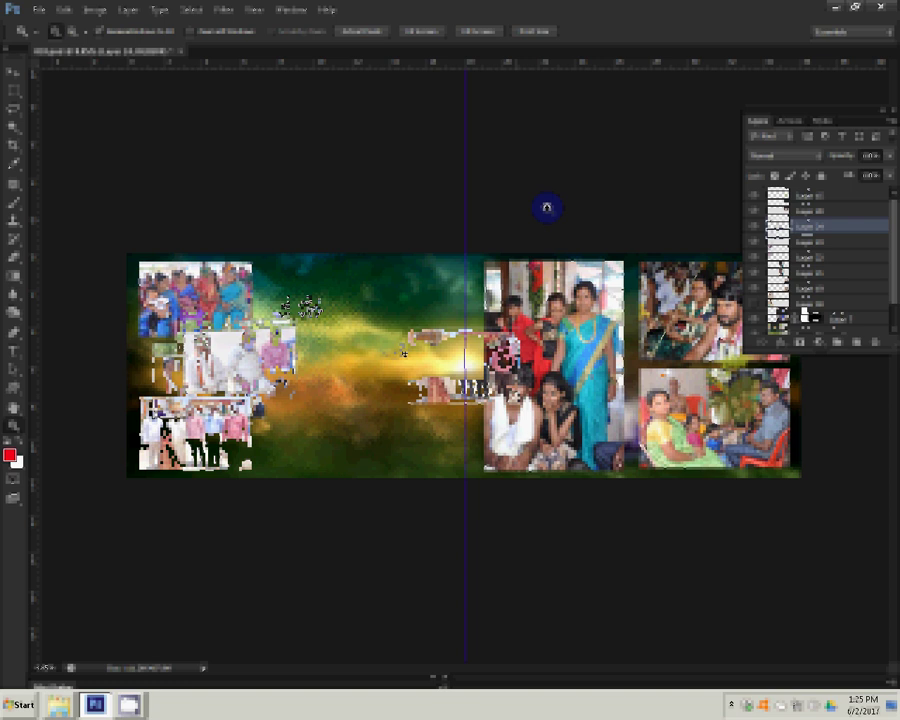
Step: Arrange the six photos with the Move tool, three on each half of the spread
{"action": "key", "text": "v"}
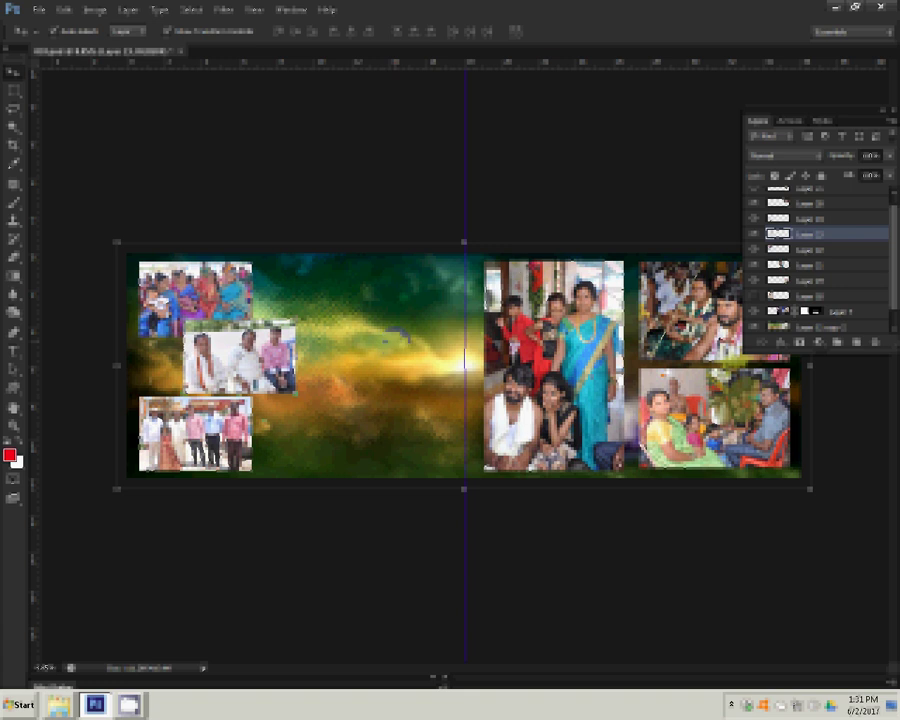
Step: Bring the mohan folder window forward and delete the seven already-used photos
{"action": "mouse_move", "coordinate": [129, 704]}
{"action": "left_click", "coordinate": [113, 660]}
{"action": "left_click", "coordinate": [353, 70]}
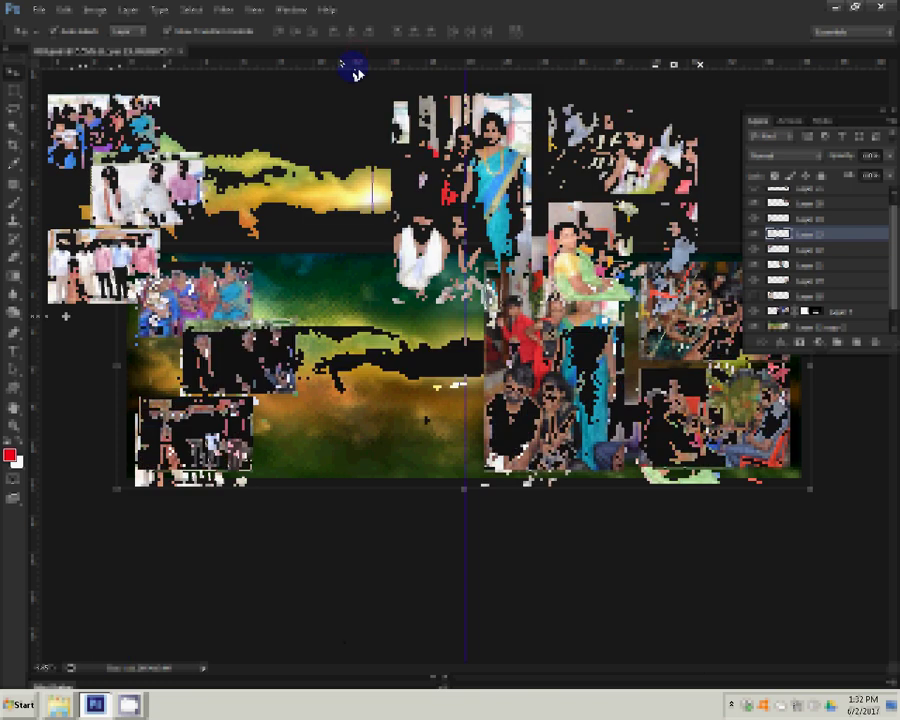
{"action": "left_click", "coordinate": [128, 704]}
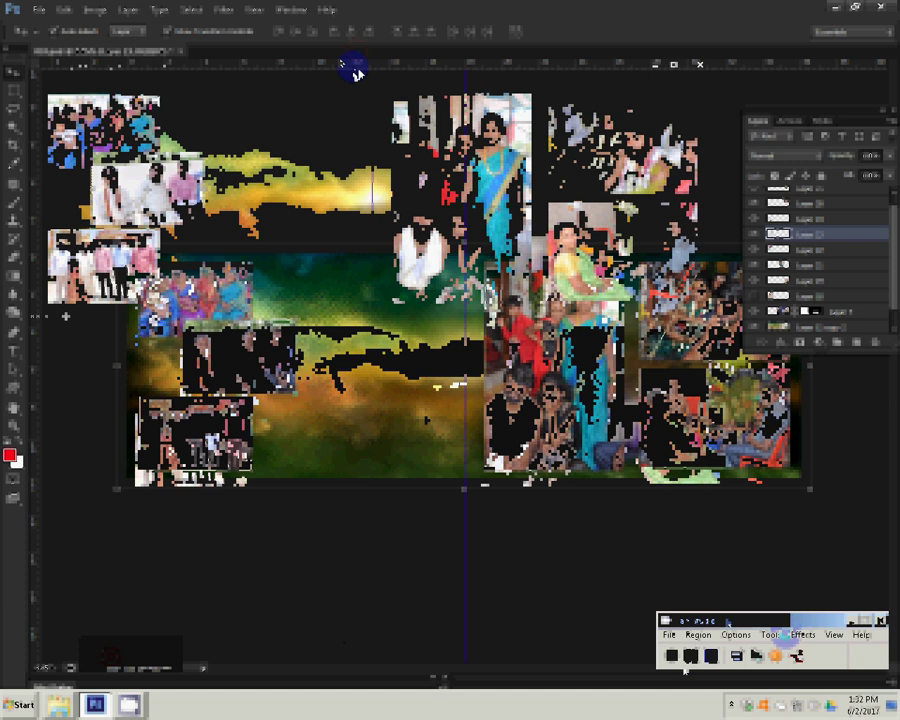
{"action": "mouse_move", "coordinate": [59, 704]}
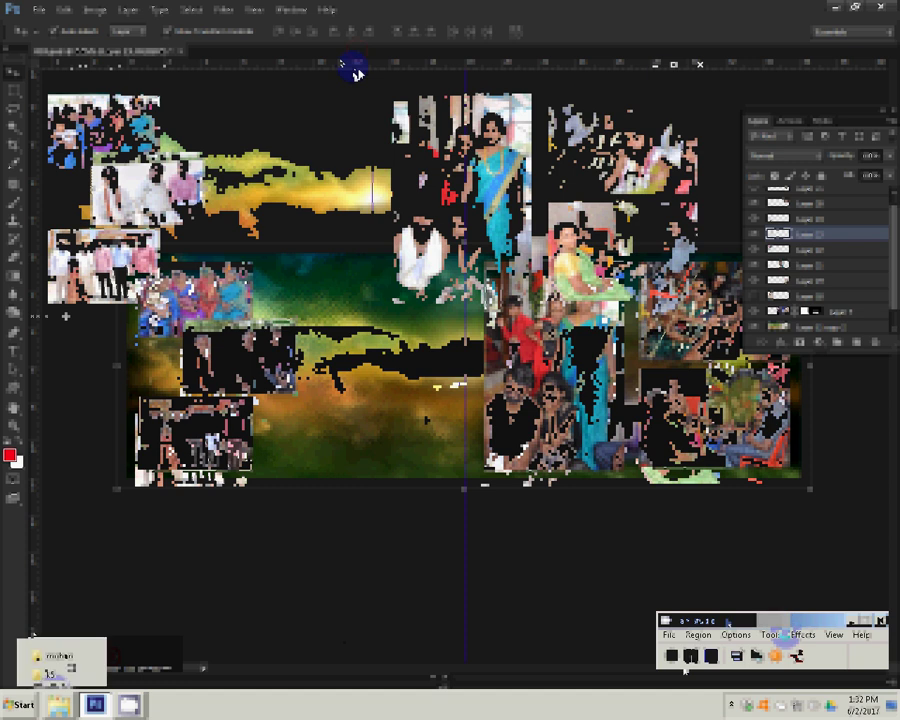
{"action": "left_click", "coordinate": [55, 660]}
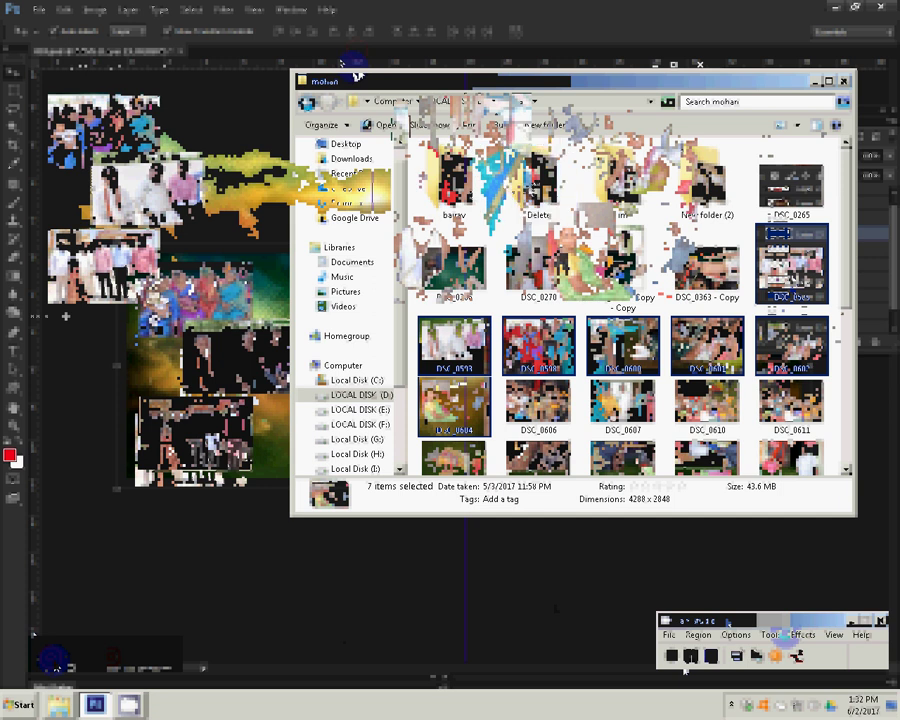
{"action": "key", "text": "Delete"}
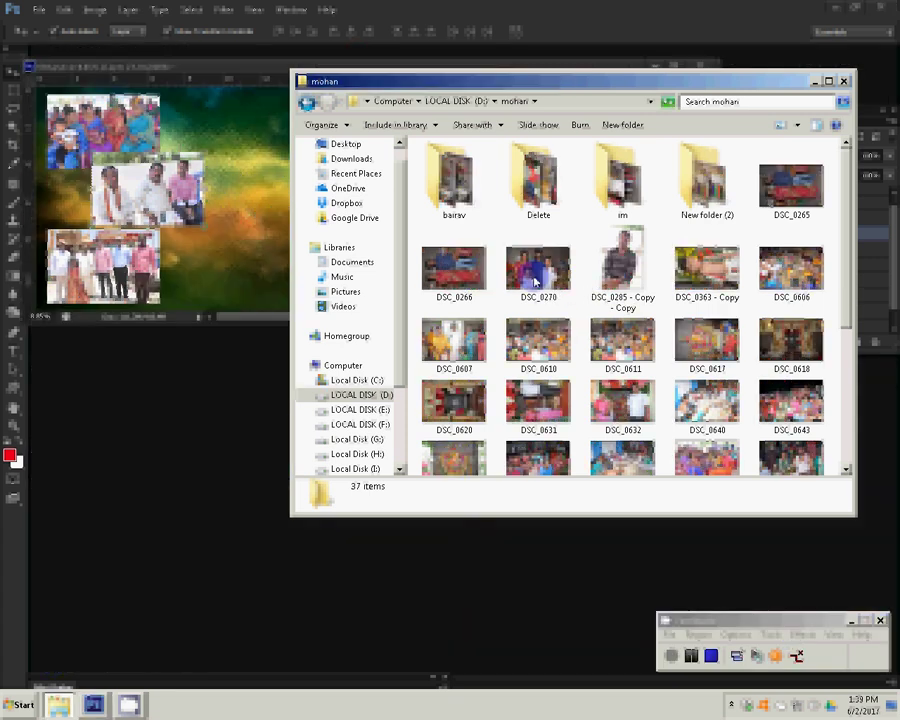
Step: Place DSC_0270 on the spread's left half and rasterize its layer
{"action": "left_click", "coordinate": [535, 283]}
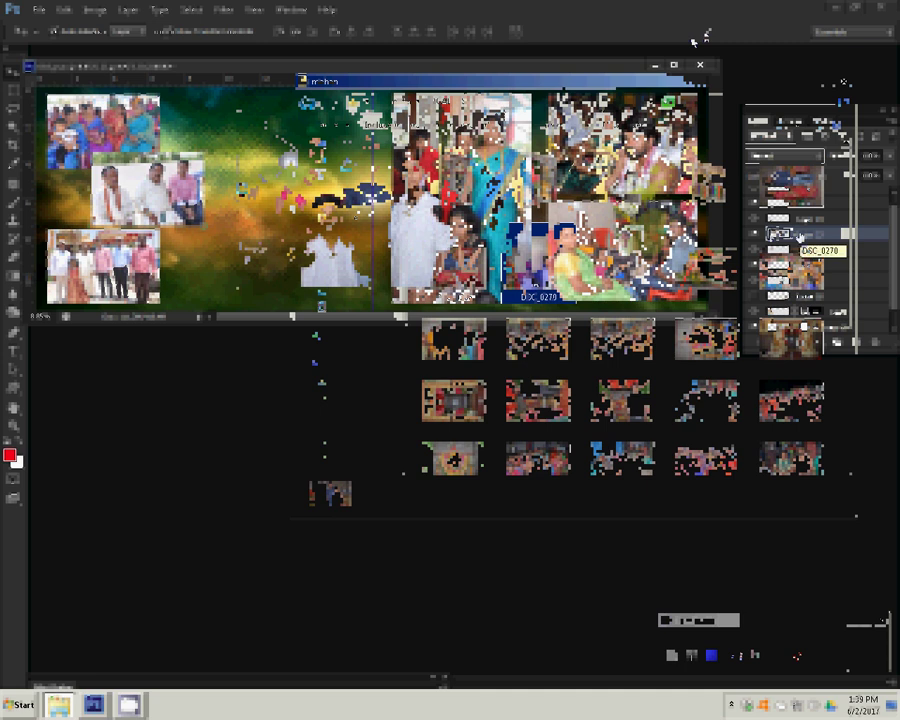
{"action": "right_click", "coordinate": [857, 237]}
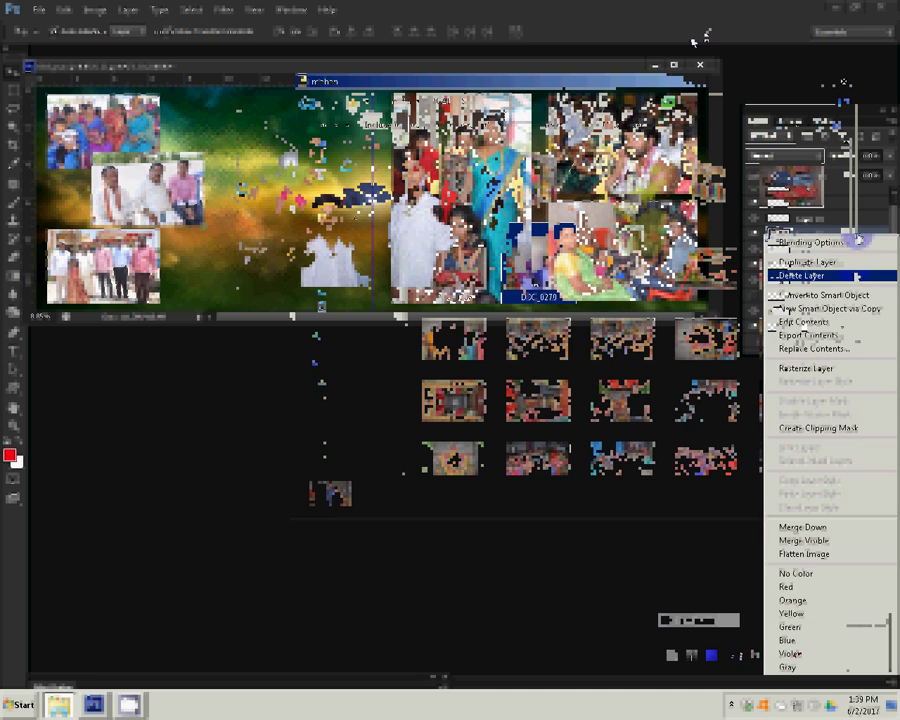
{"action": "left_click", "coordinate": [805, 368]}
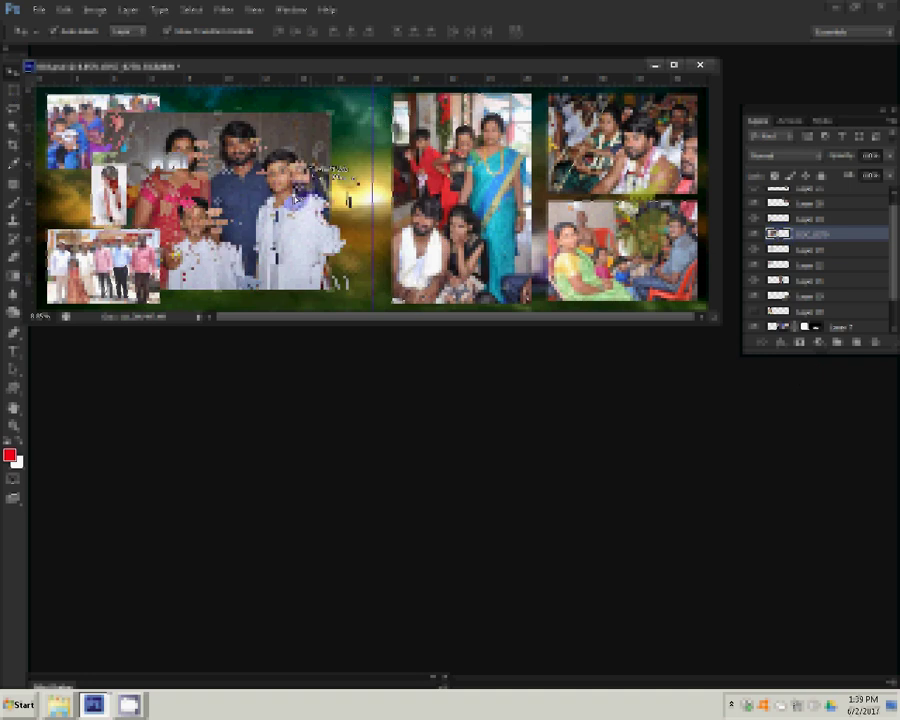
Step: Nudge the family photo right and move the couple photo into the left column
{"action": "left_click_drag", "start_coordinate": [296, 199], "coordinate": [311, 200]}
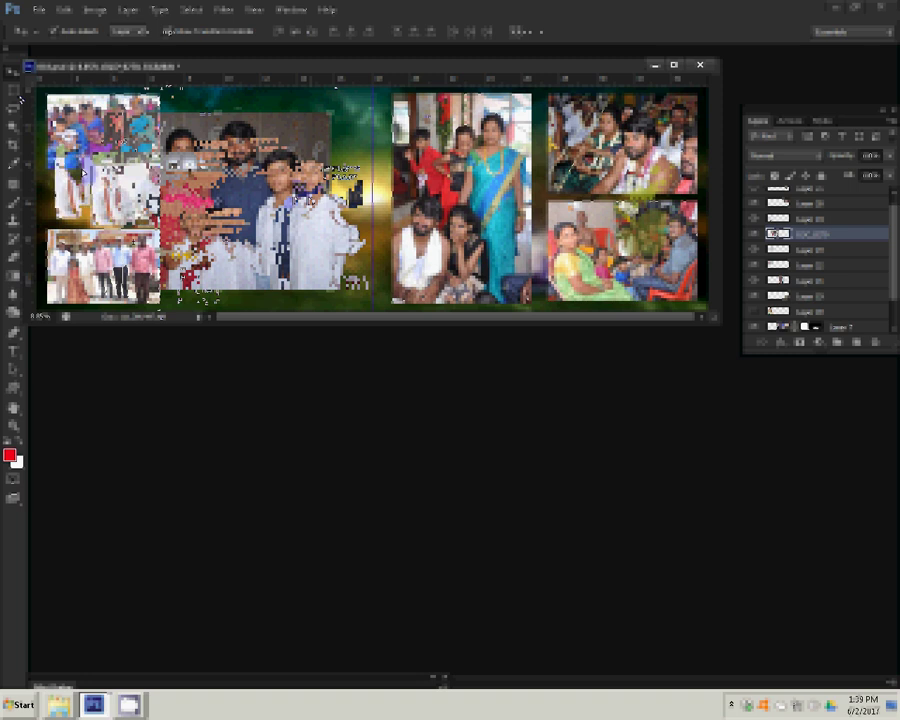
{"action": "left_click_drag", "start_coordinate": [70, 185], "coordinate": [78, 182]}
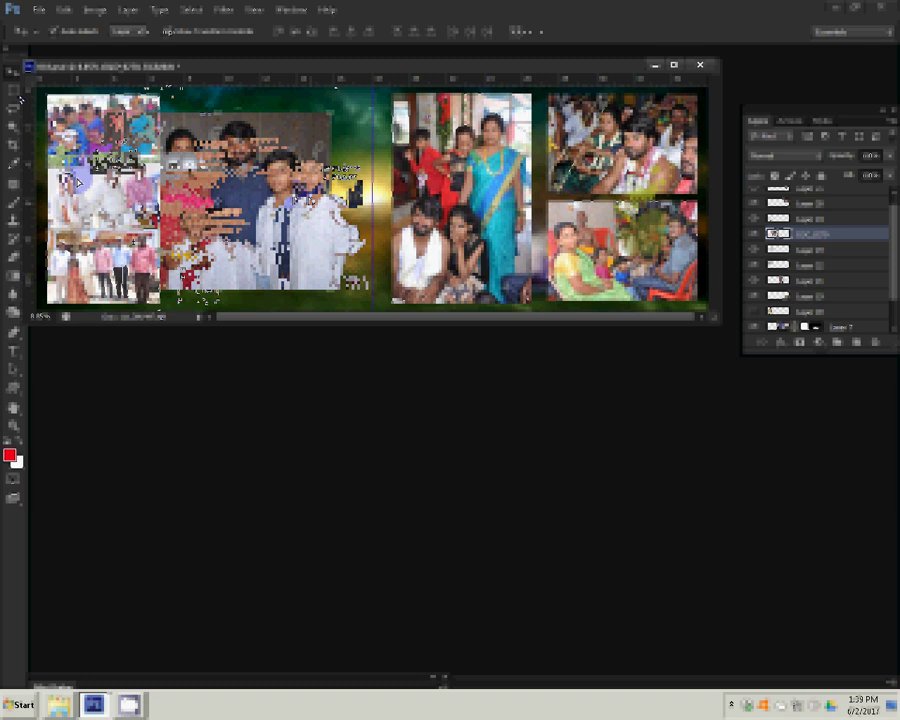
{"action": "left_click", "coordinate": [78, 182]}
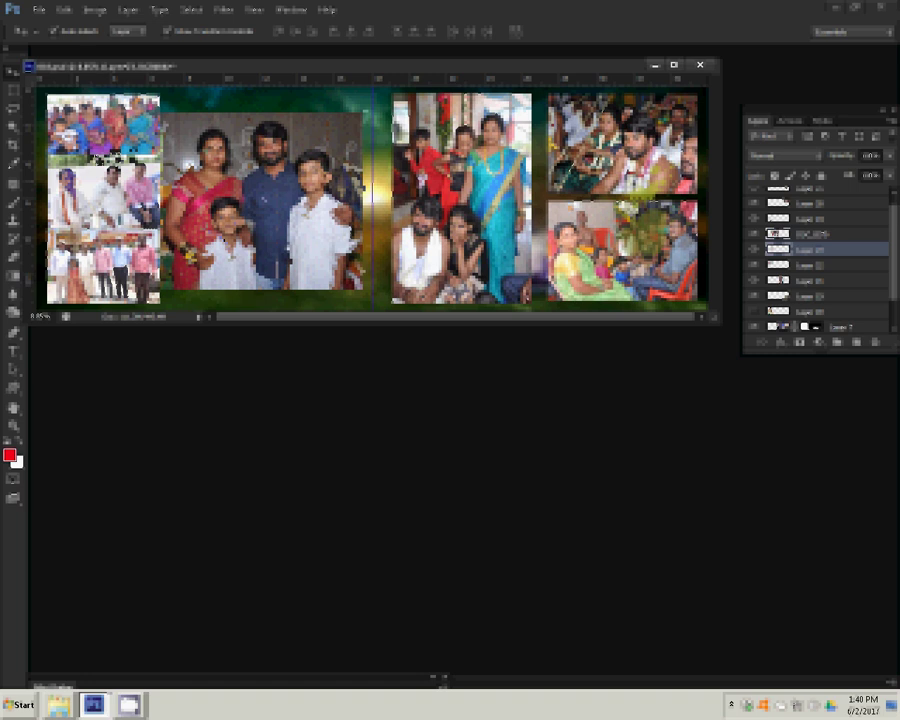
Step: Give the DSC_0270 photo a 3 px cyan stroke and copy its layer style
{"action": "left_click", "coordinate": [780, 342]}
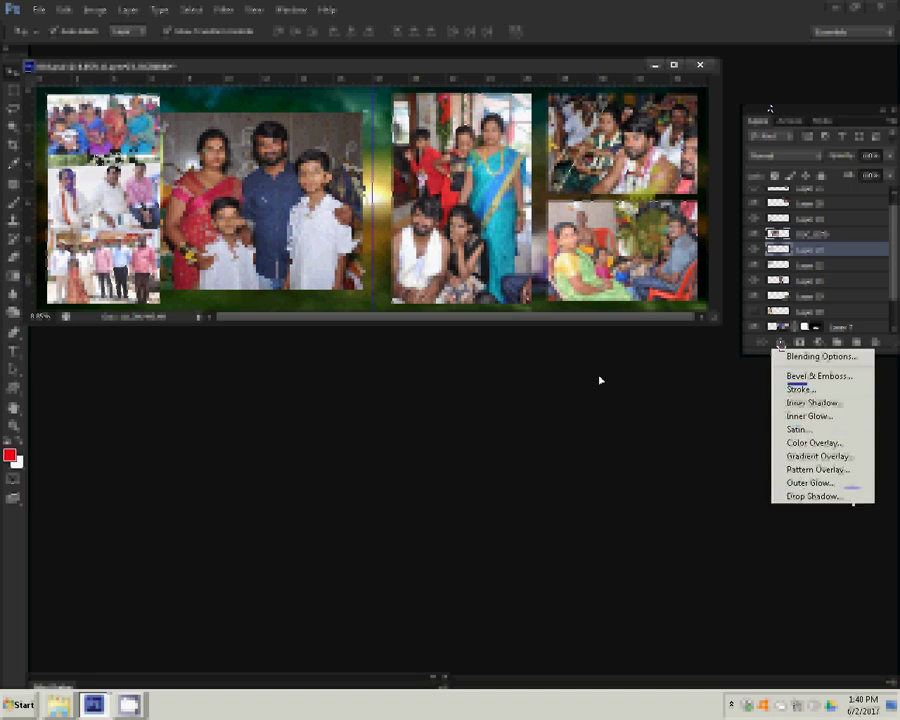
{"action": "left_click", "coordinate": [565, 404]}
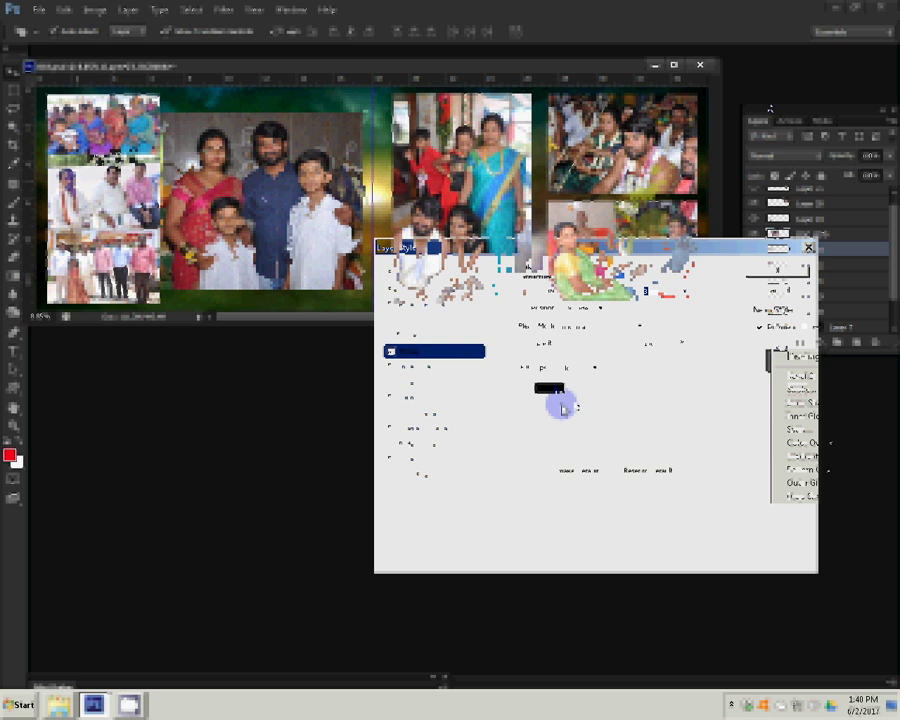
{"action": "left_click", "coordinate": [562, 405]}
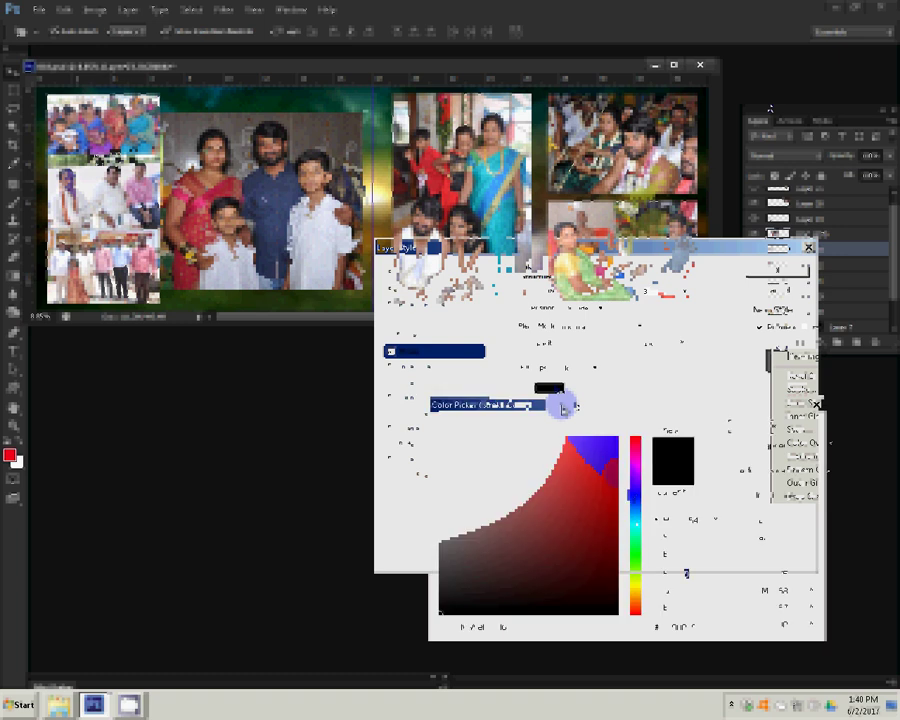
{"action": "left_click", "coordinate": [617, 437]}
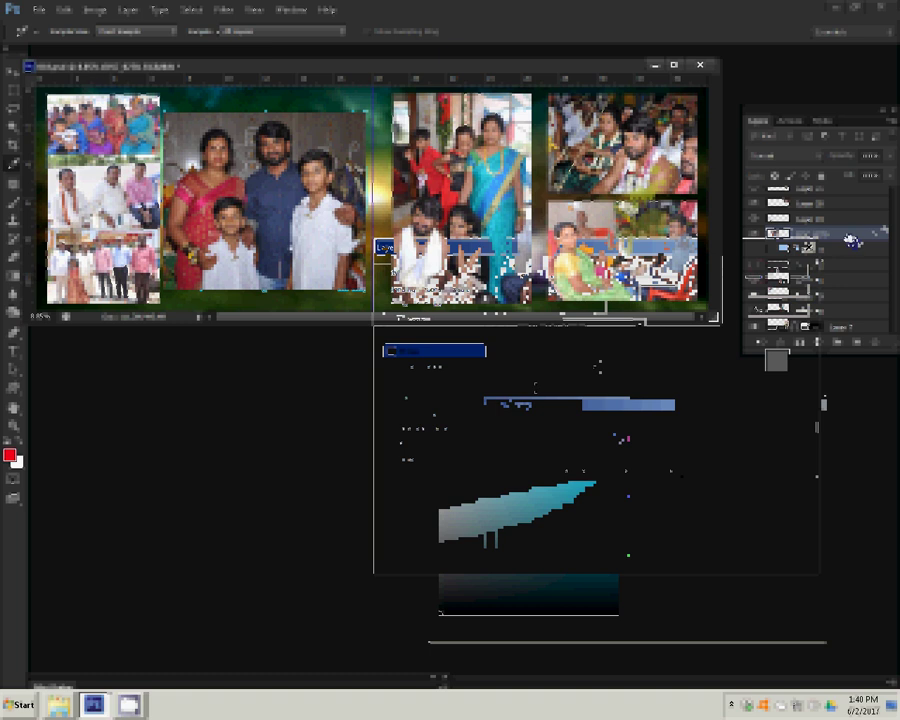
{"action": "right_click", "coordinate": [851, 239]}
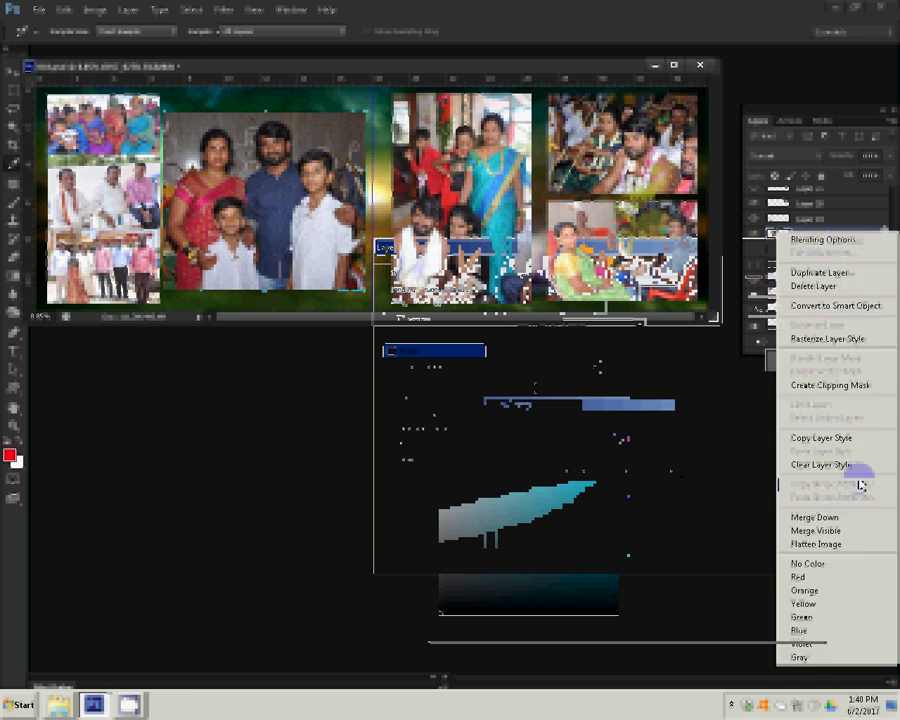
{"action": "left_click", "coordinate": [884, 440]}
{"action": "key", "text": "v"}
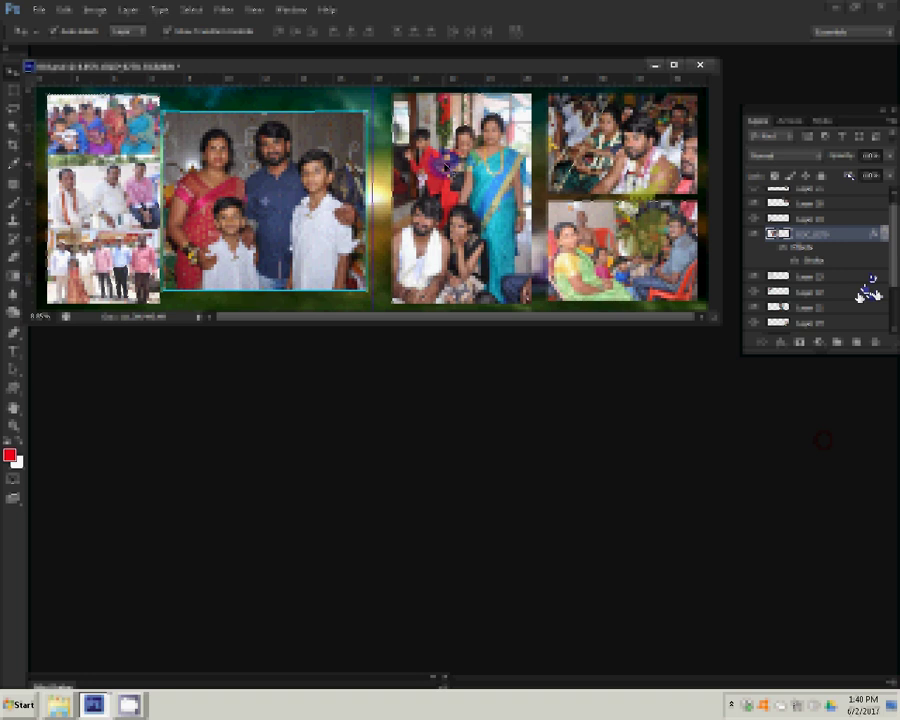
Step: Paste the copied cyan stroke style onto three of the right-half photo layers
{"action": "right_click", "coordinate": [870, 292]}
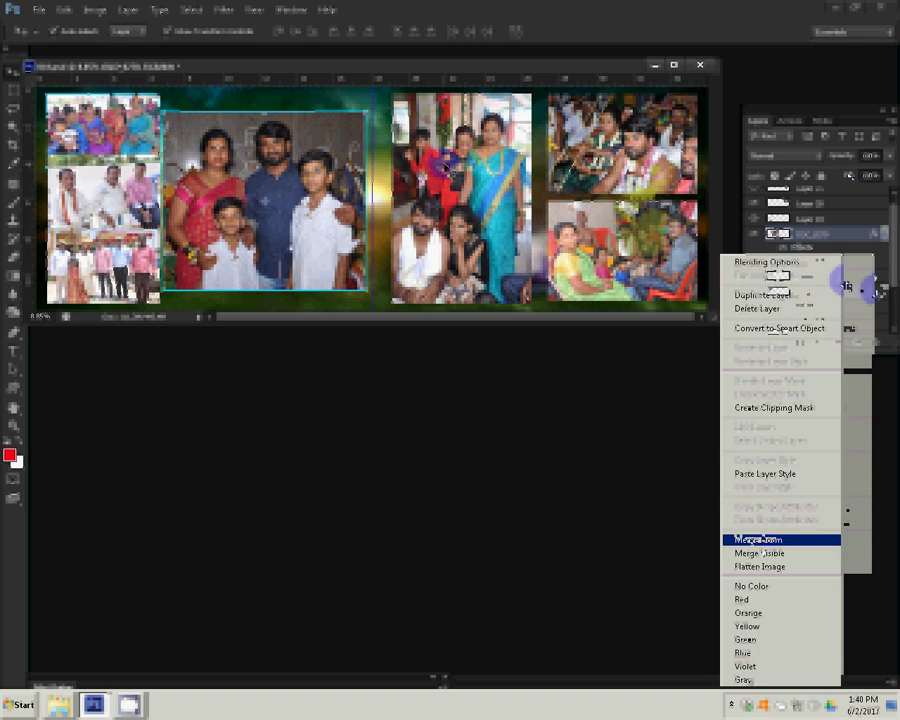
{"action": "left_click", "coordinate": [765, 473]}
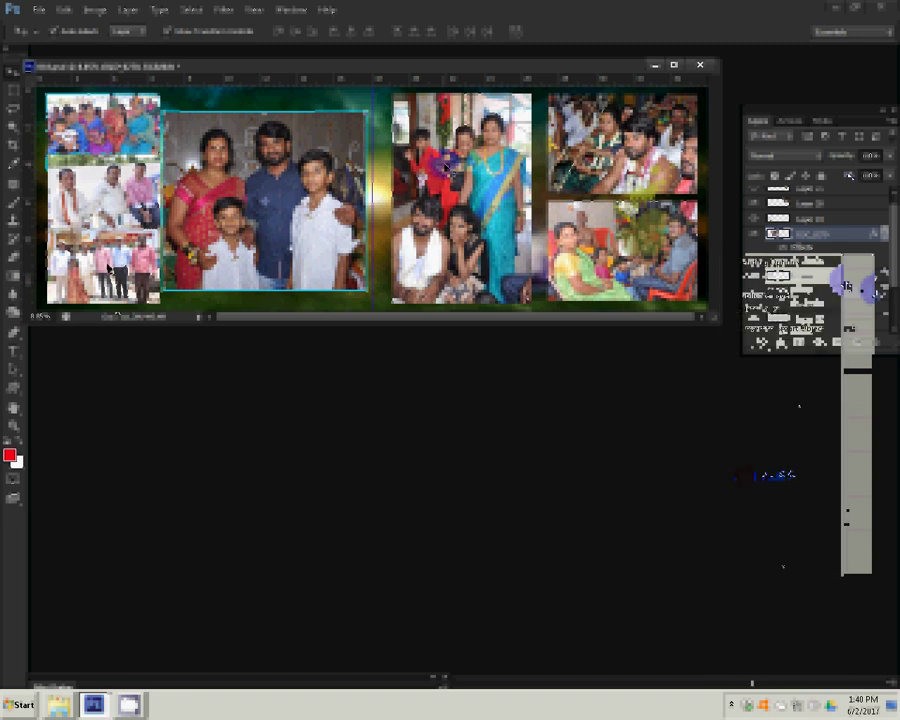
{"action": "left_click", "coordinate": [856, 219]}
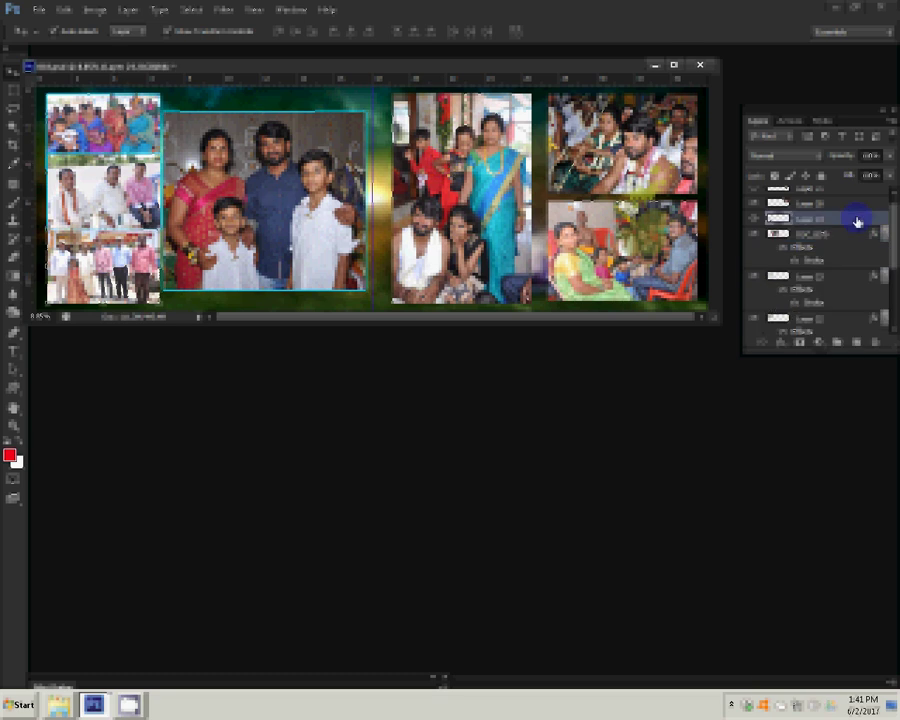
{"action": "right_click", "coordinate": [856, 219]}
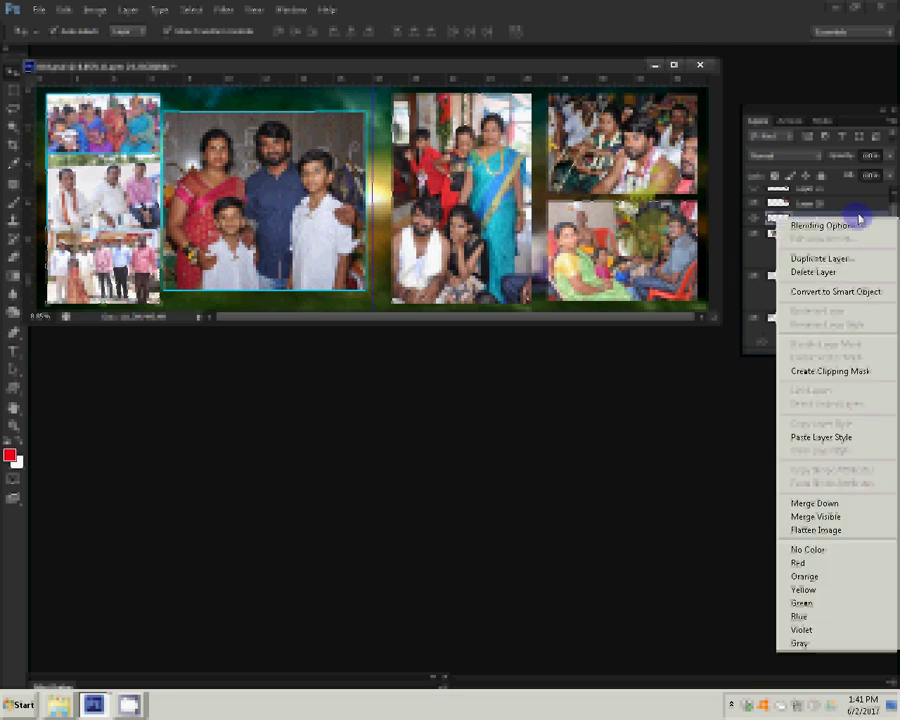
{"action": "left_click", "coordinate": [846, 437]}
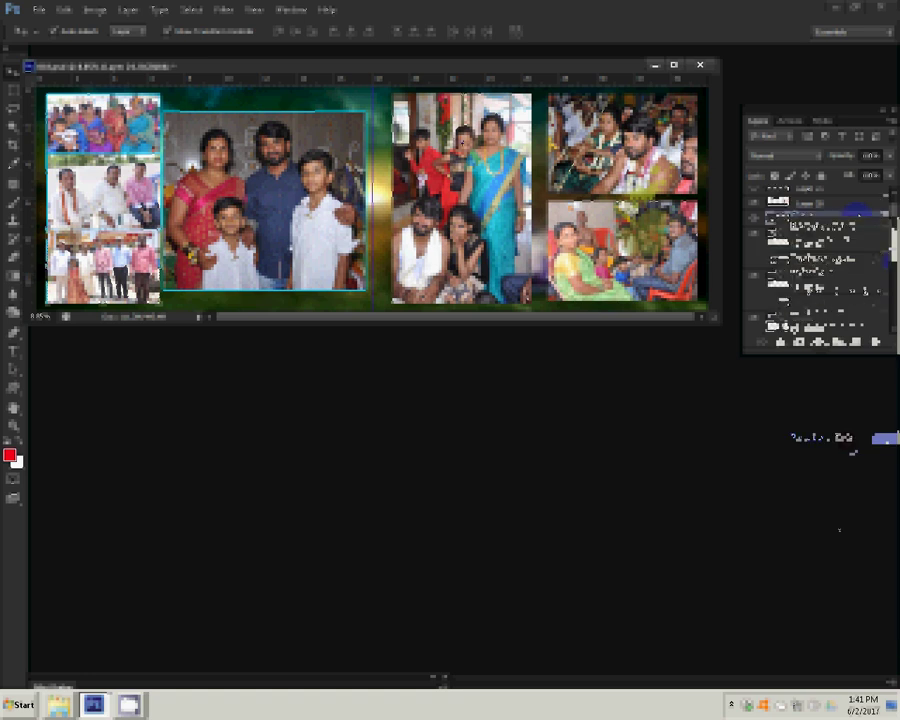
{"action": "right_click", "coordinate": [851, 327]}
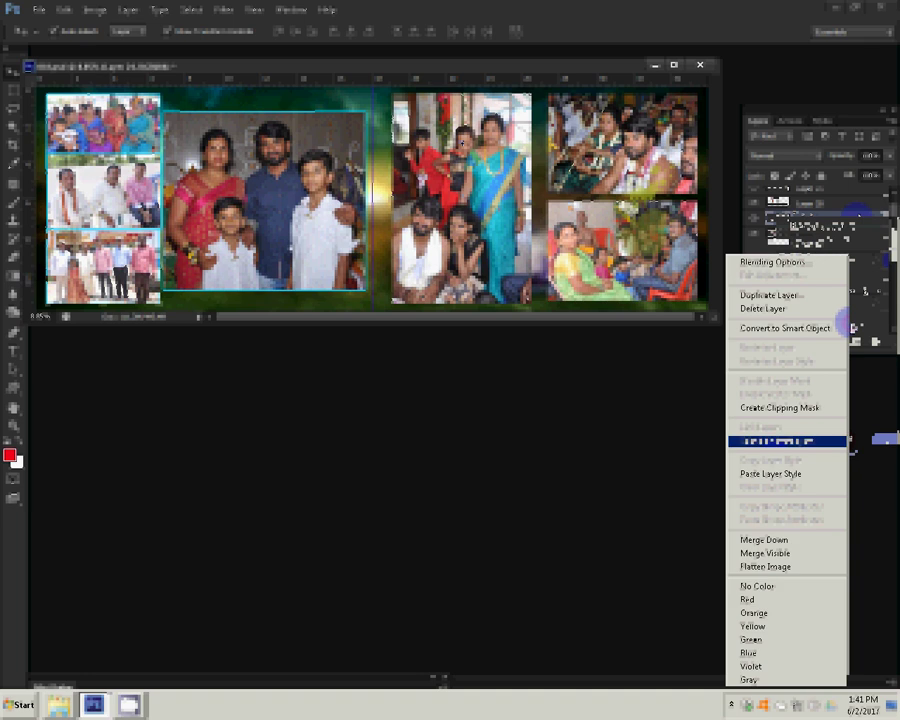
{"action": "left_click", "coordinate": [778, 472]}
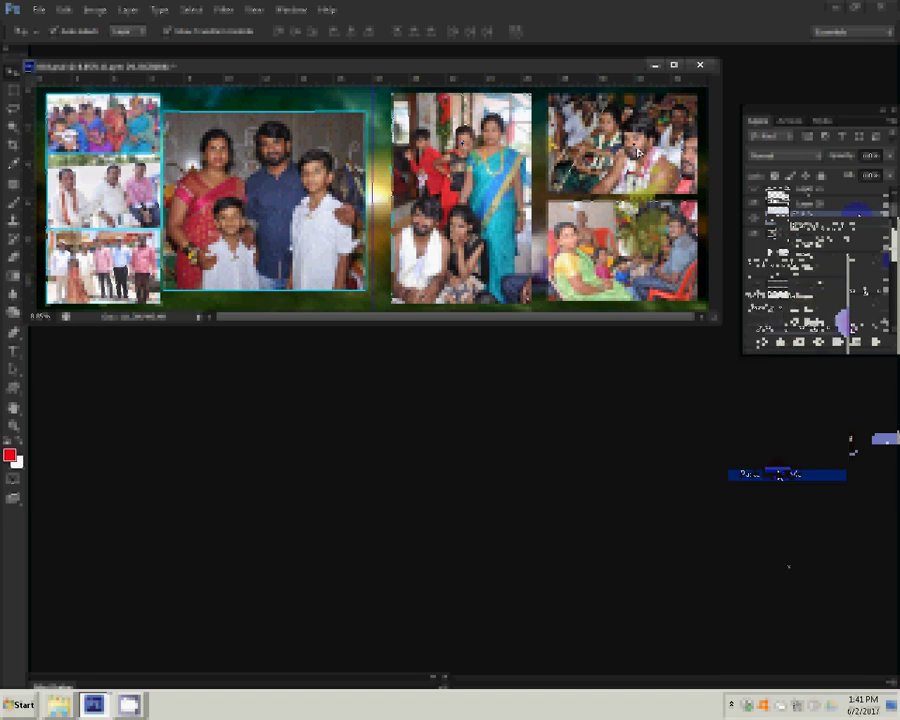
Step: Paste the cyan stroke onto the remaining photo layers, including the top photo
{"action": "right_click", "coordinate": [858, 205]}
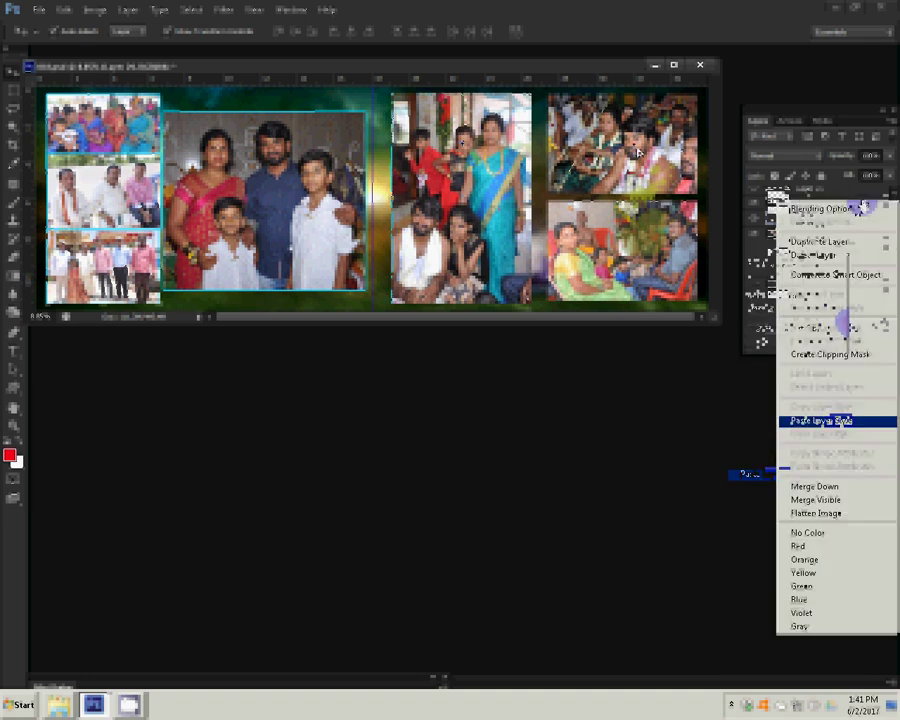
{"action": "left_click", "coordinate": [820, 421]}
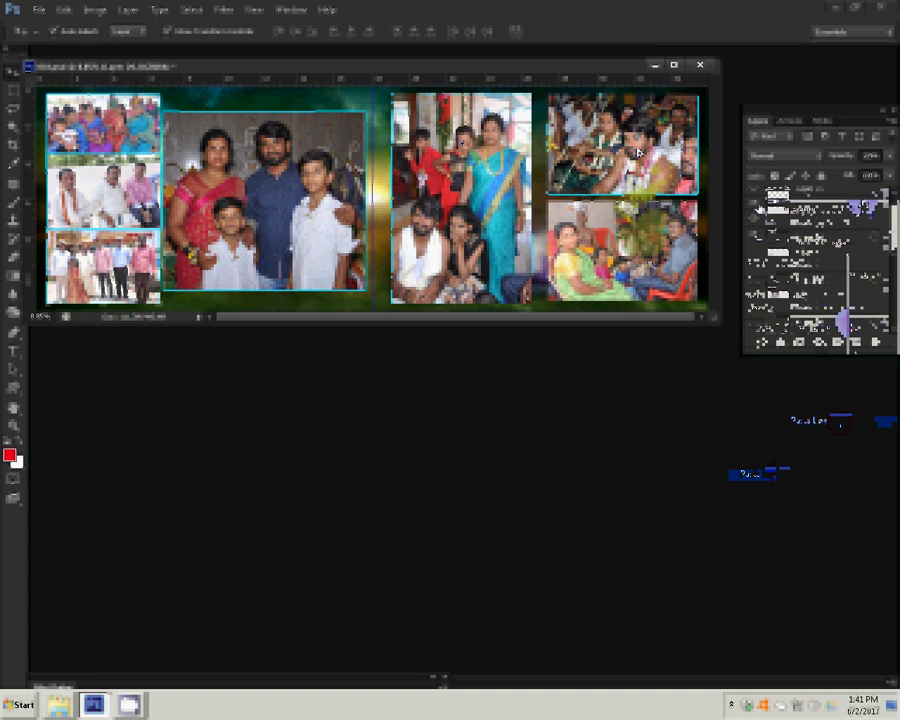
{"action": "left_click", "coordinate": [756, 200]}
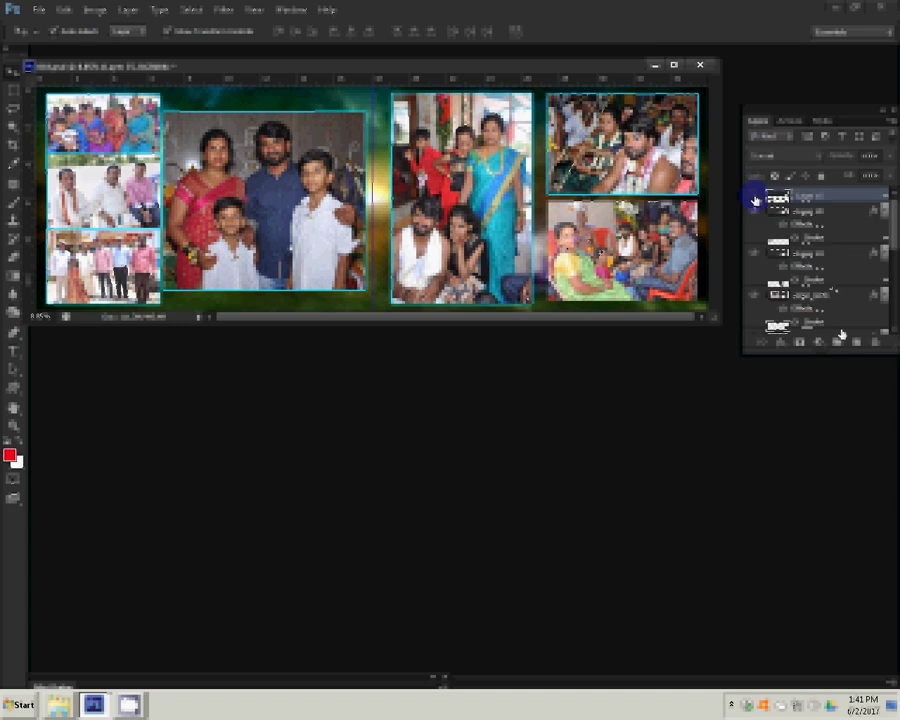
{"action": "right_click", "coordinate": [841, 333]}
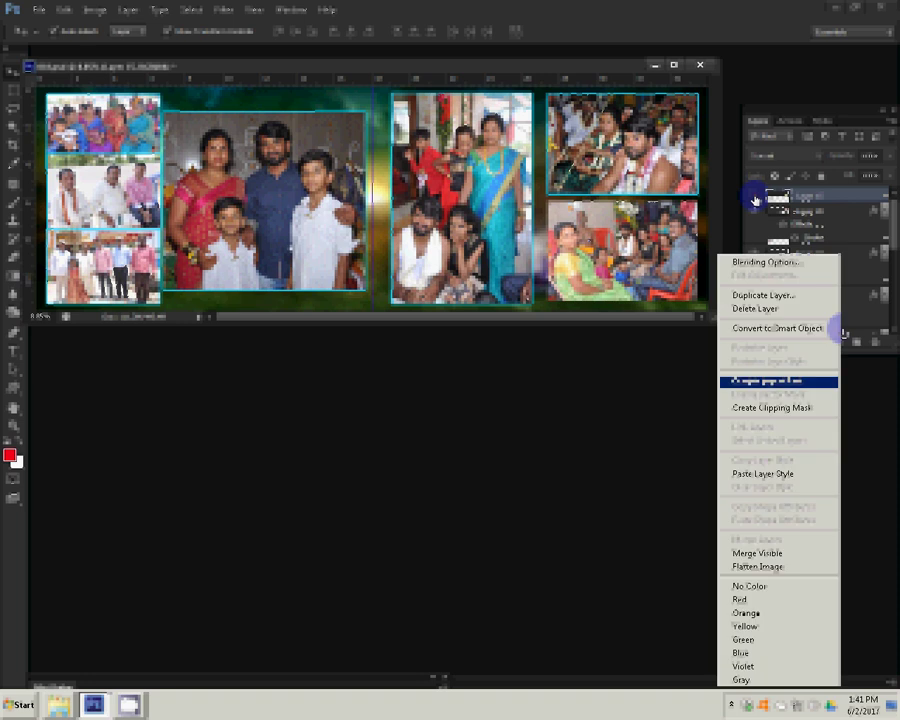
{"action": "left_click", "coordinate": [763, 473]}
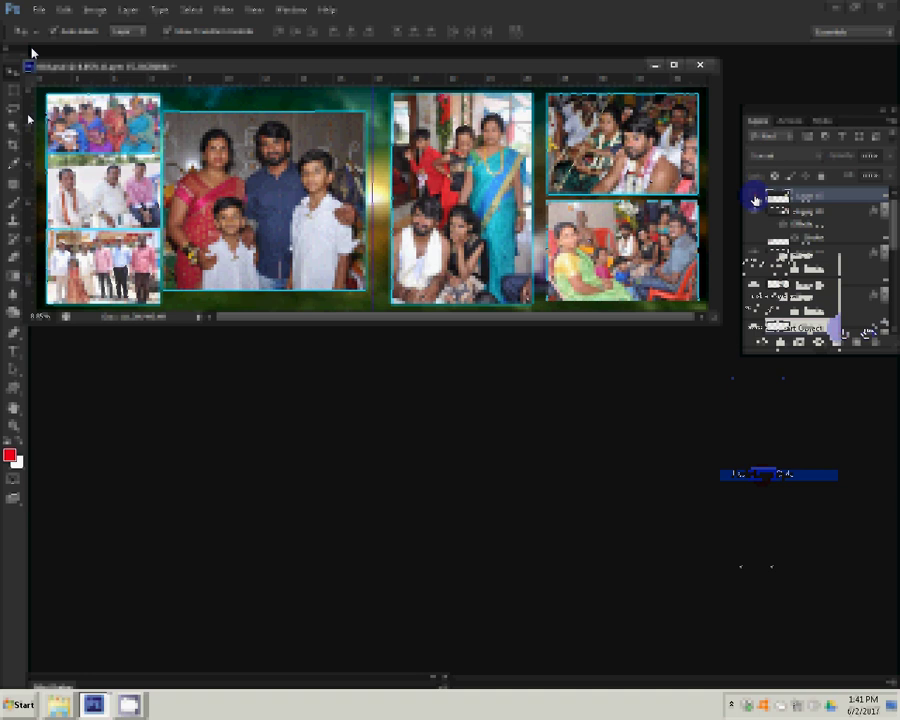
{"action": "left_click", "coordinate": [38, 10]}
Step: Save the spread via Save As as a PSD named 31 inside the client's folder on G:
{"action": "left_click", "coordinate": [66, 165]}
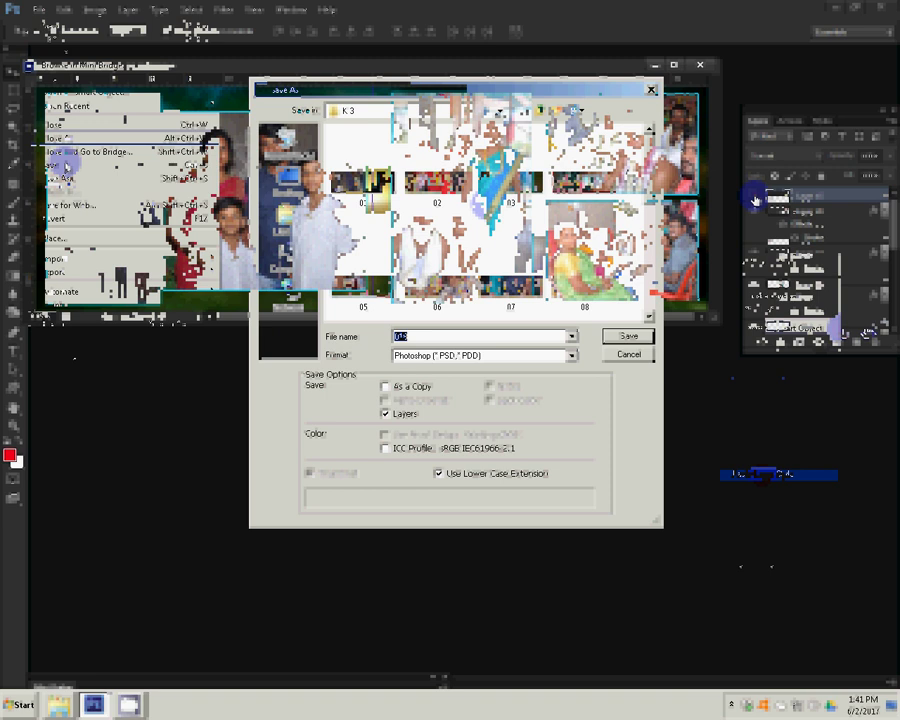
{"action": "scroll", "coordinate": [655, 290], "scroll_direction": "down", "scroll_amount": 5}
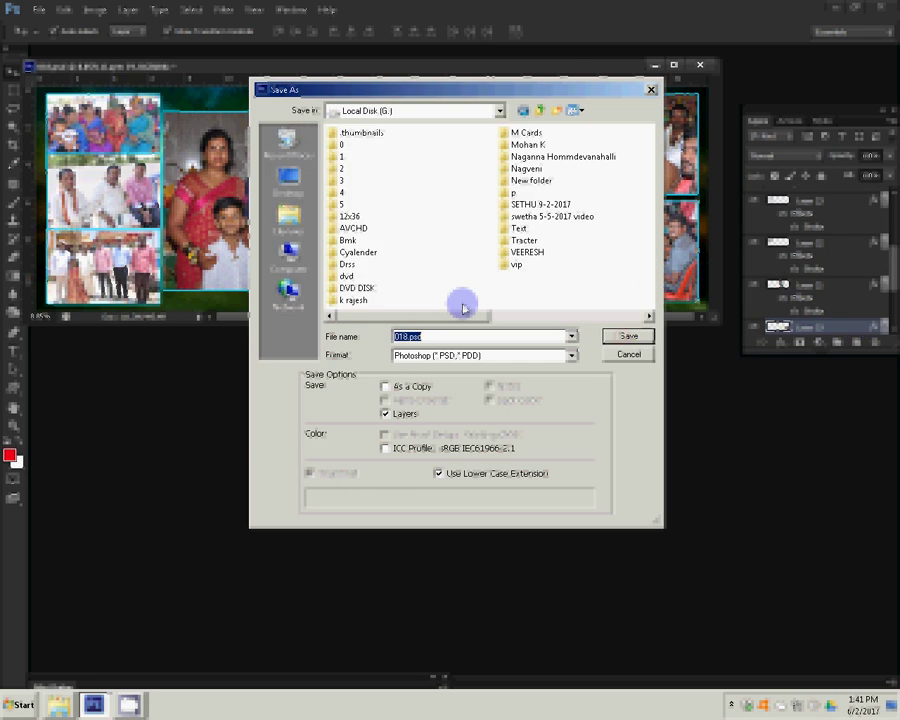
{"action": "key", "text": "shift+Tab"}
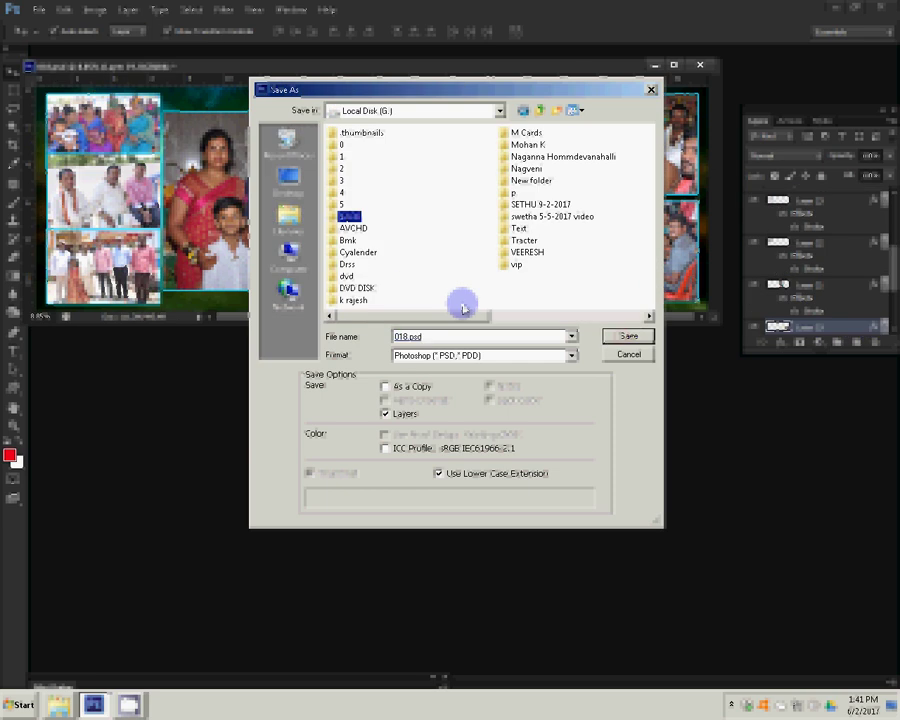
{"action": "left_click", "coordinate": [512, 144]}
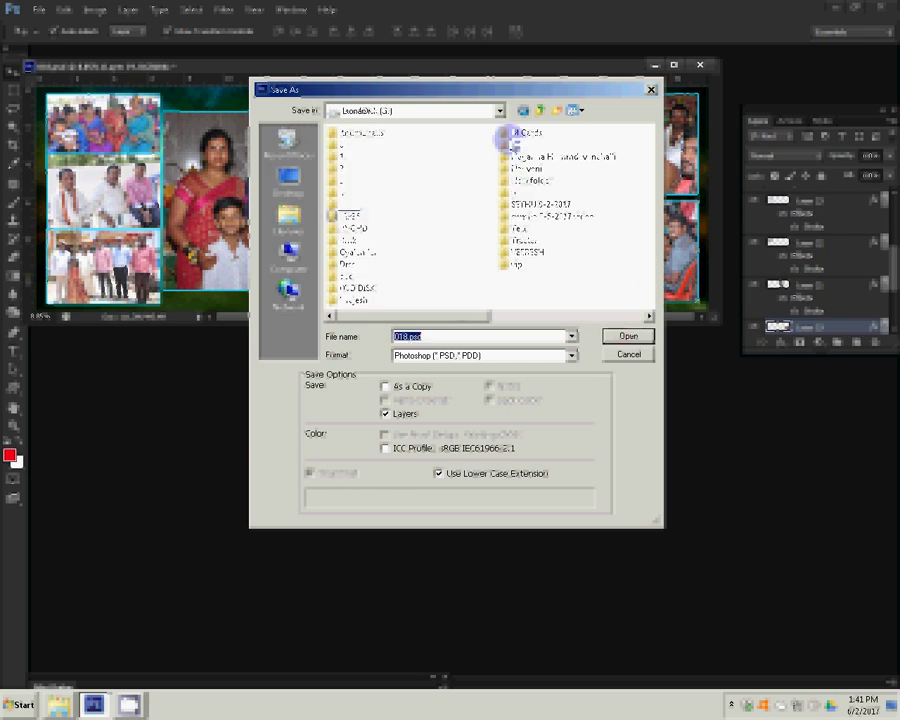
{"action": "double_click", "coordinate": [507, 140]}
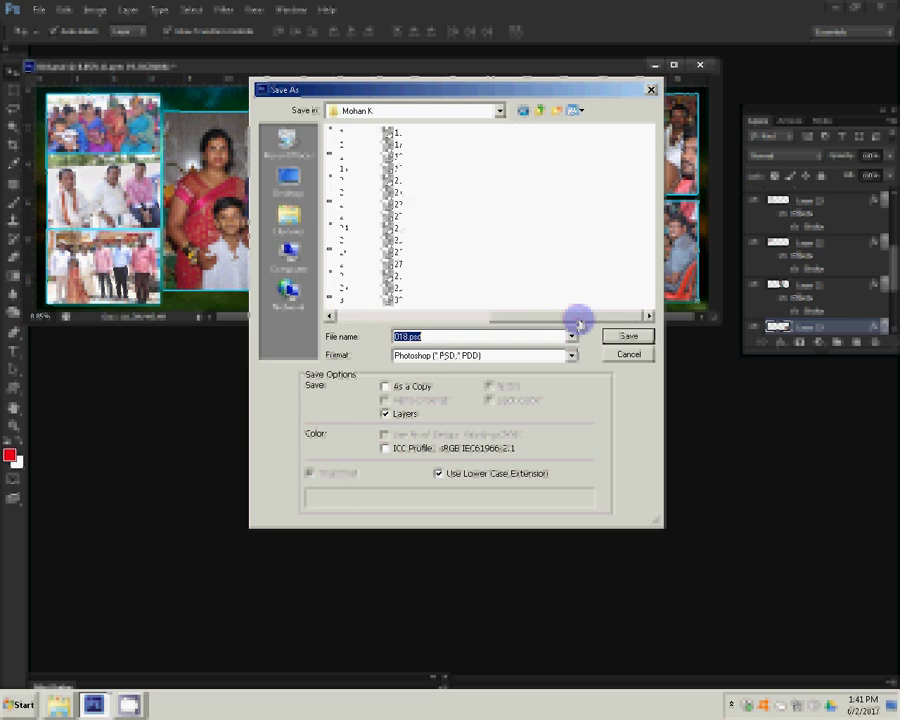
{"action": "left_click_drag", "start_coordinate": [575, 317], "coordinate": [512, 316]}
{"action": "type", "text": "31"}
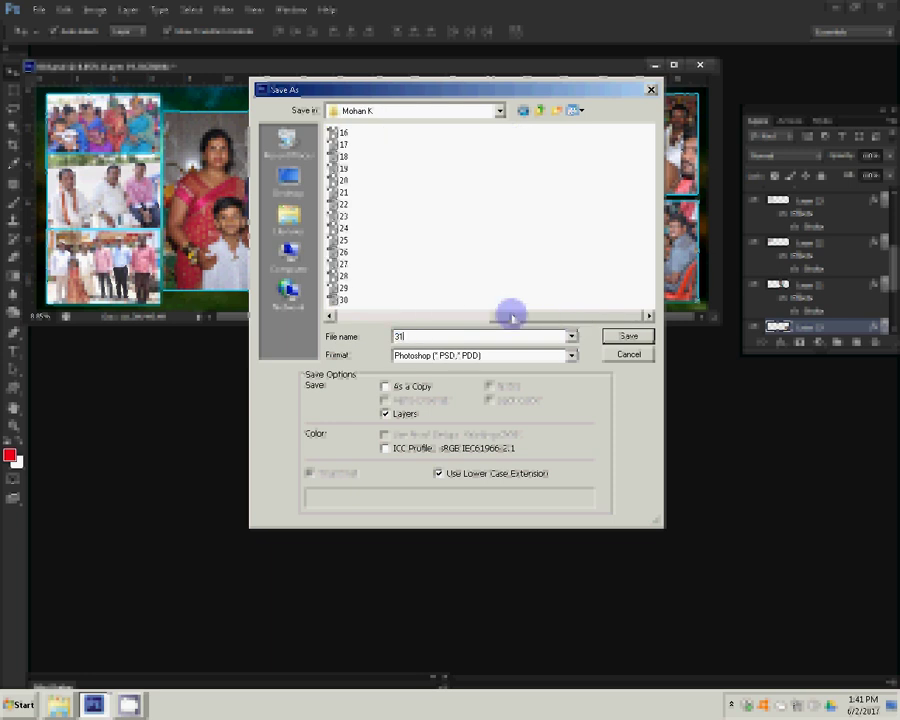
{"action": "key", "text": "Return"}
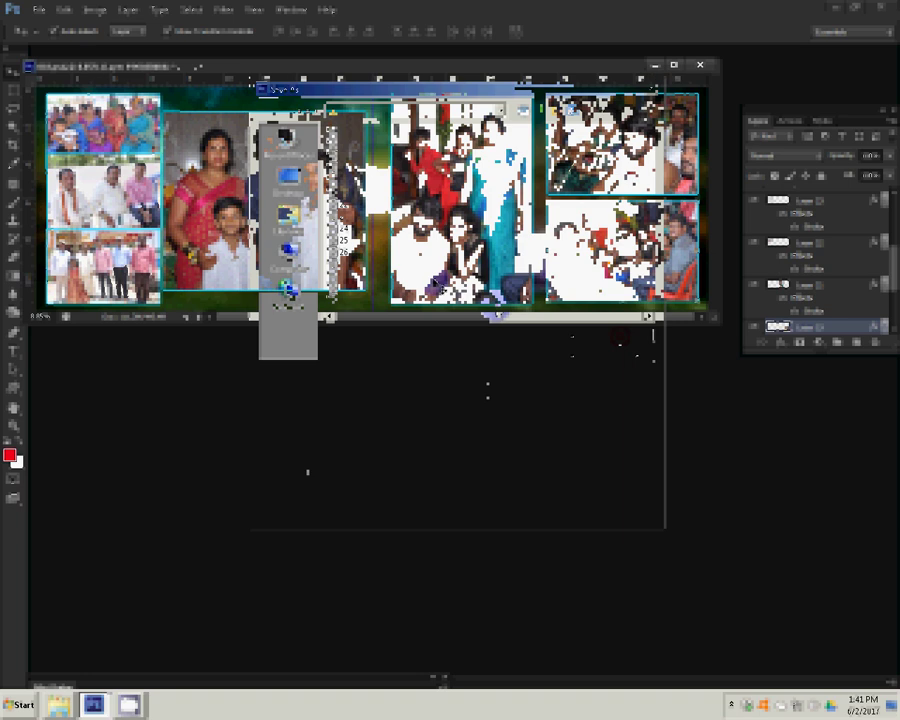